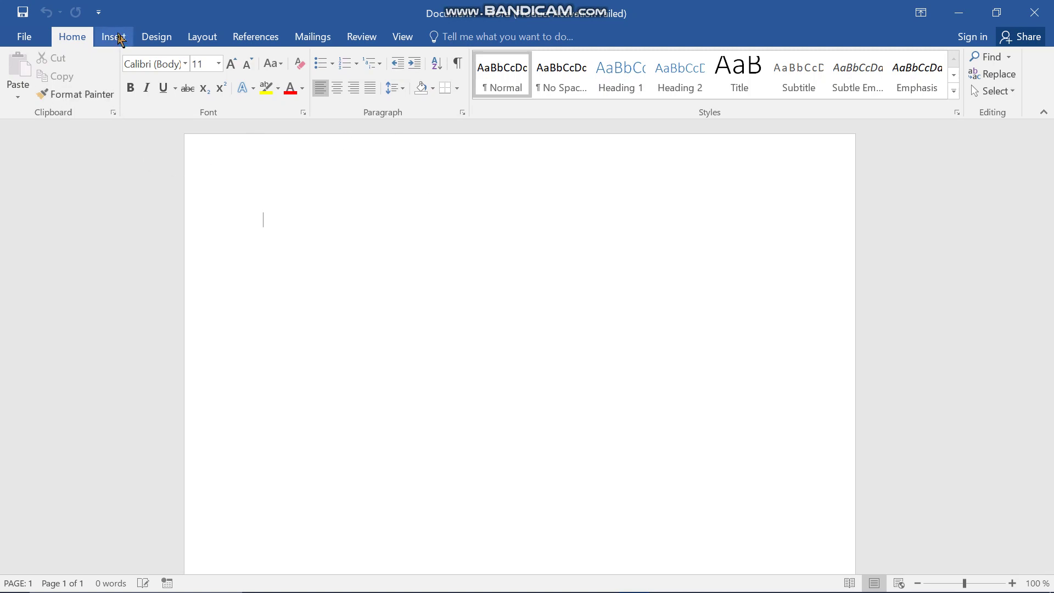
- Insert a table with four columns and four rows on the blank page, and undo the insertion
{"action": "left_click", "coordinate": [115, 37]}
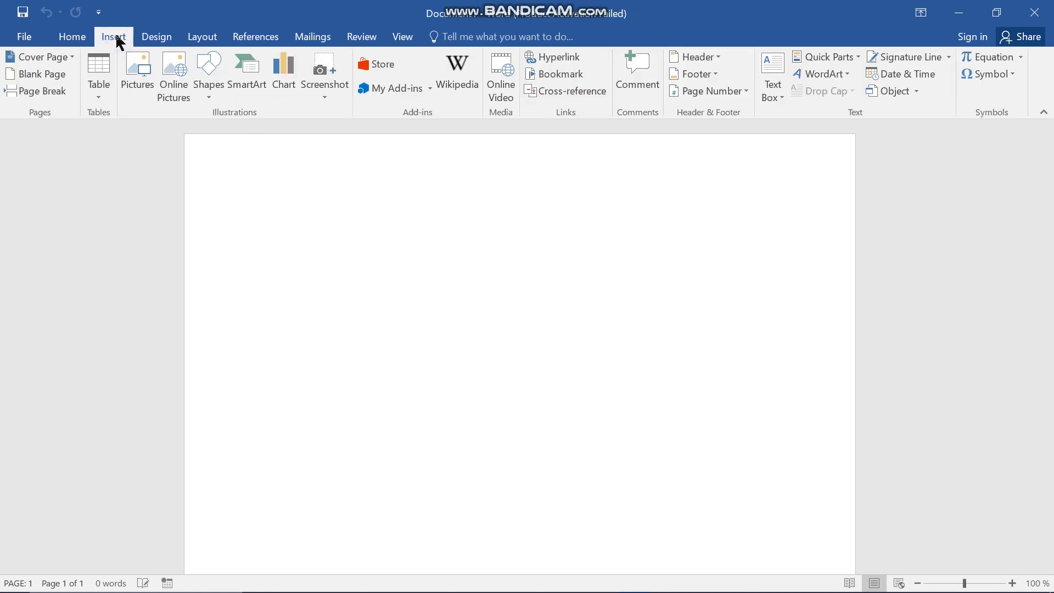
{"action": "left_click", "coordinate": [104, 87]}
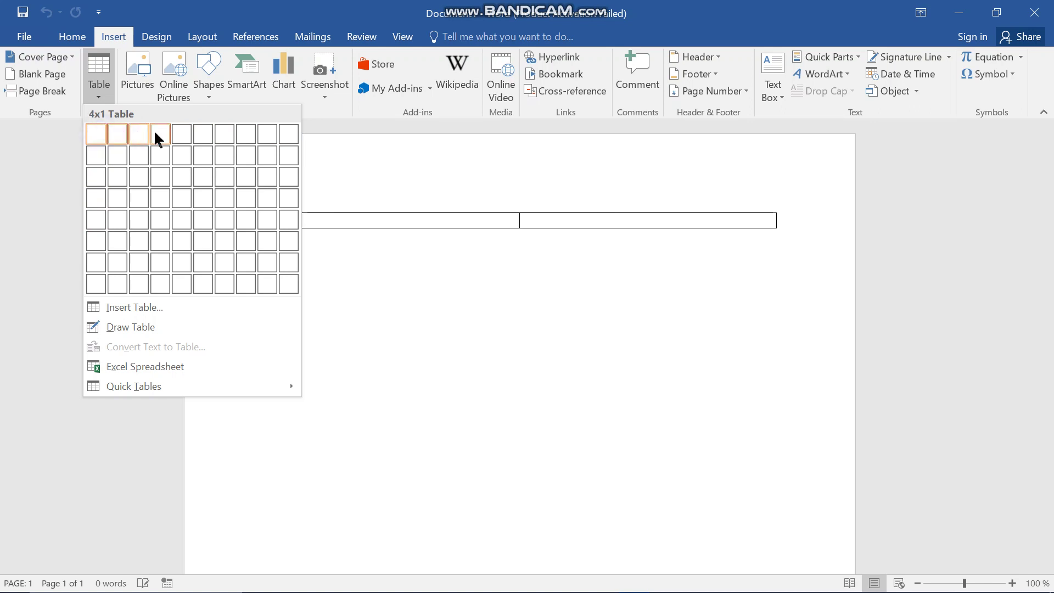
{"action": "left_click", "coordinate": [163, 198]}
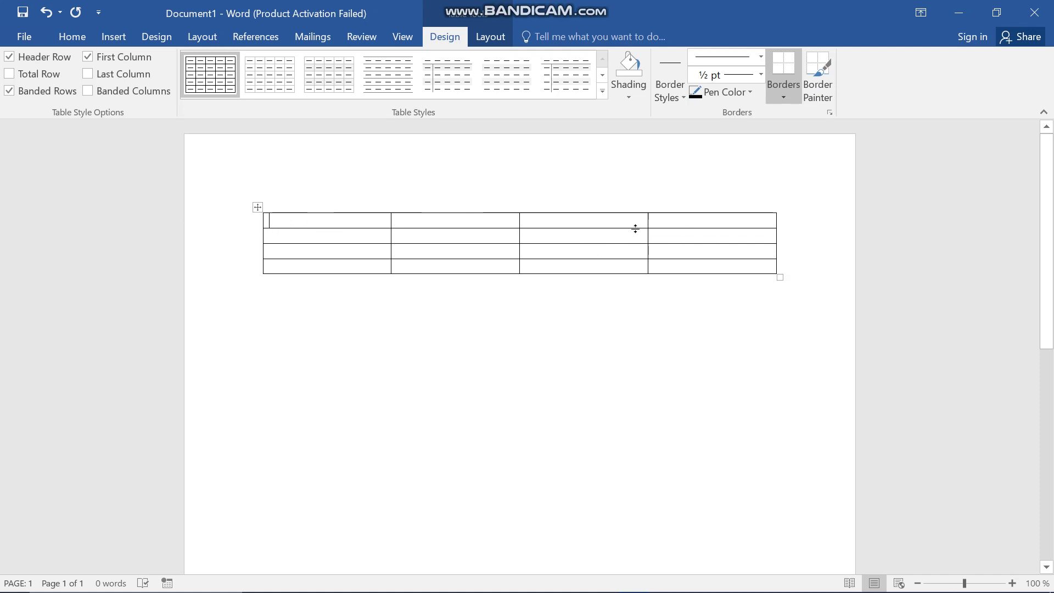
{"action": "left_click", "coordinate": [46, 13]}
{"action": "left_click", "coordinate": [75, 38]}
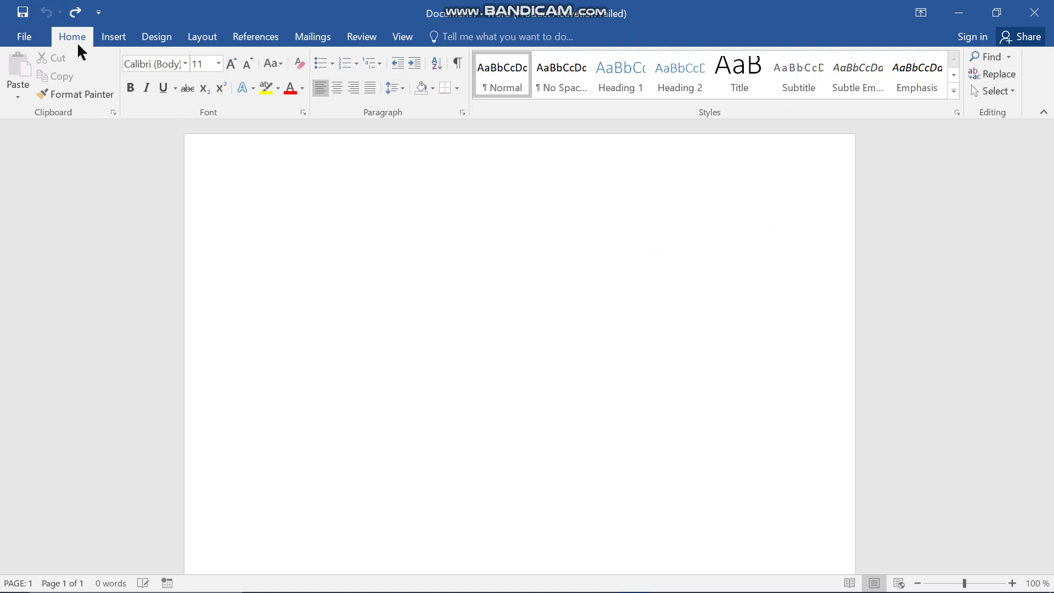
- Draw a single-cell table about 11.3 cm wide and 1.1 cm high at the start of the page
{"action": "left_click", "coordinate": [113, 38]}
{"action": "left_click", "coordinate": [106, 95]}
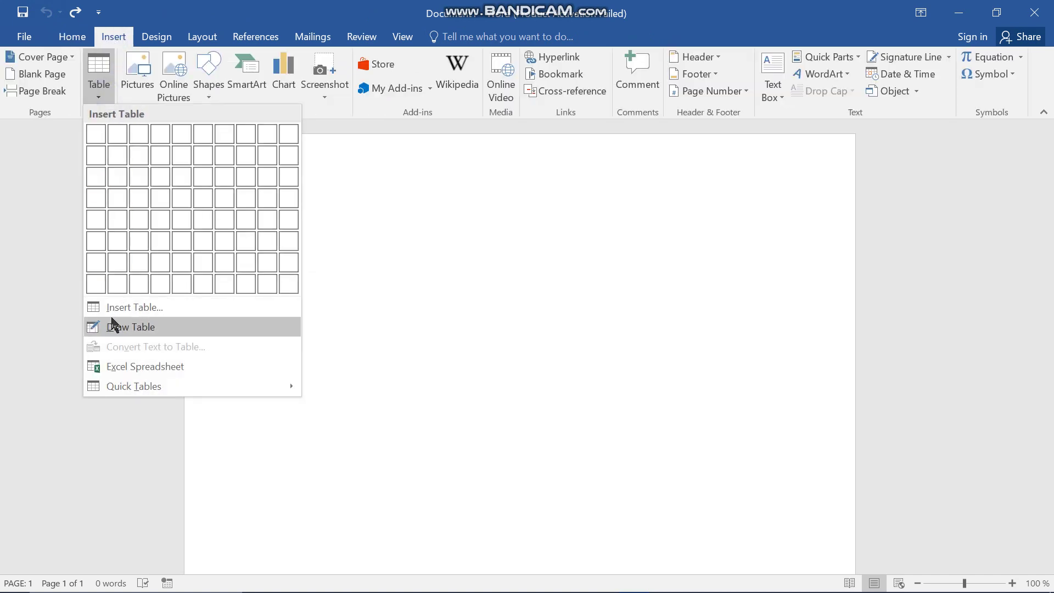
{"action": "left_click", "coordinate": [137, 329]}
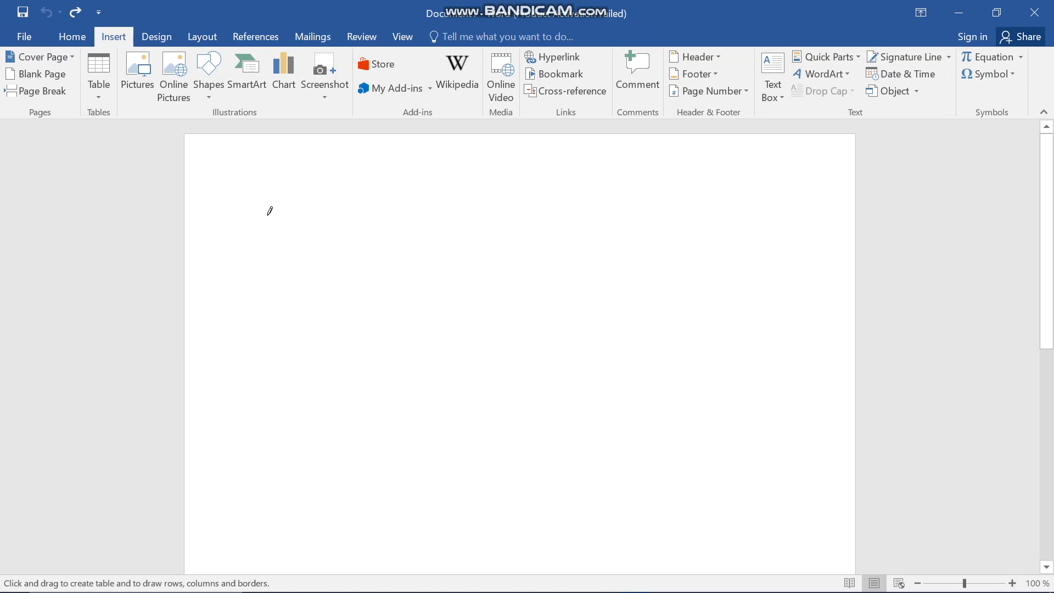
{"action": "mouse_move", "coordinate": [268, 214]}
{"action": "left_mouse_down"}
{"action": "mouse_move", "coordinate": [477, 214]}
{"action": "mouse_move", "coordinate": [591, 230]}
{"action": "mouse_move", "coordinate": [592, 261]}
{"action": "mouse_move", "coordinate": [624, 251]}
{"action": "left_mouse_up"}
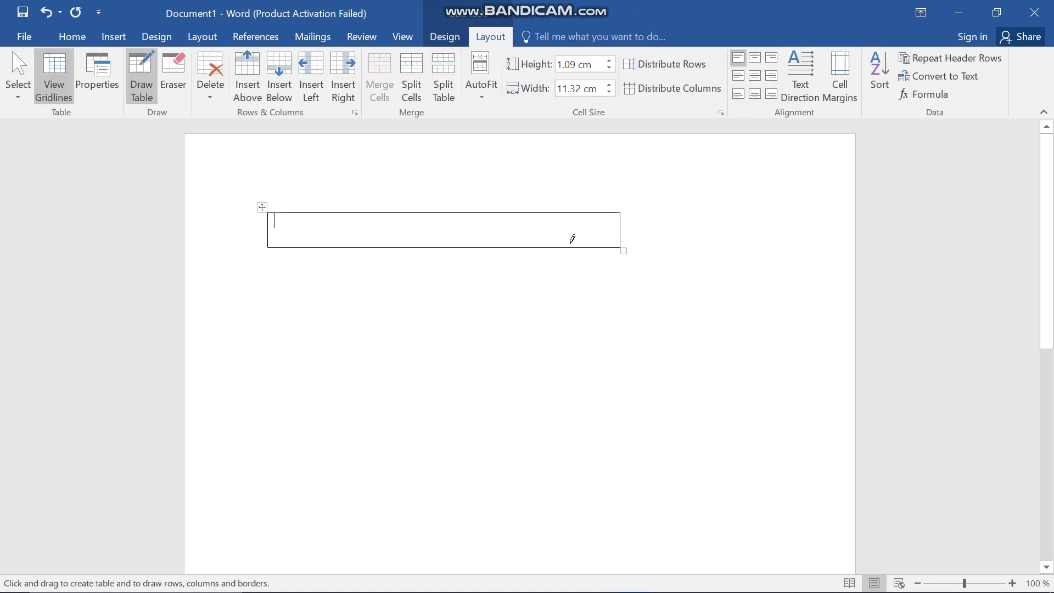
{"action": "left_click", "coordinate": [269, 245]}
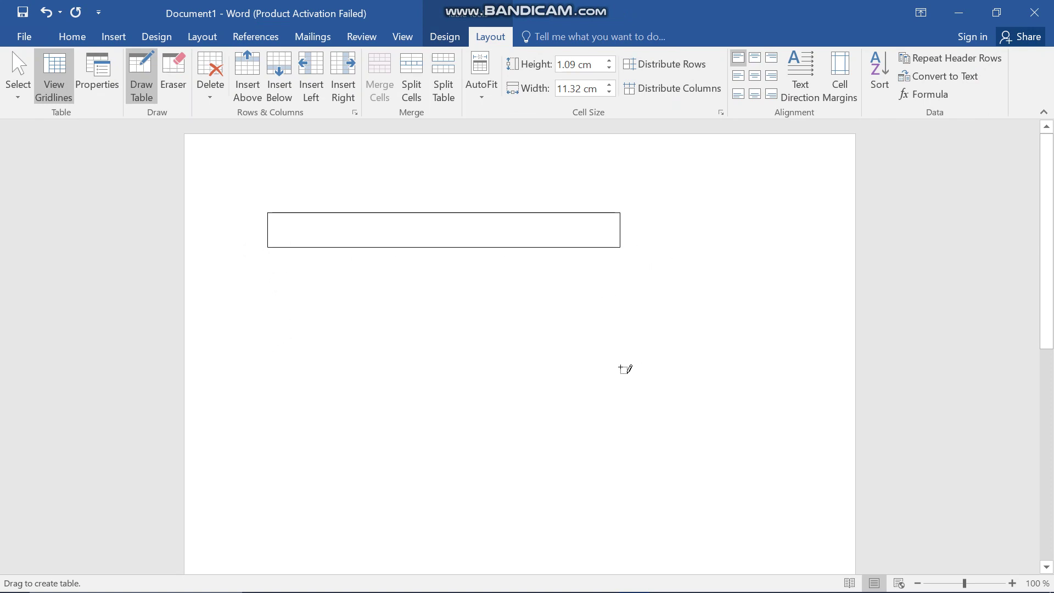
{"action": "key", "text": "Escape"}
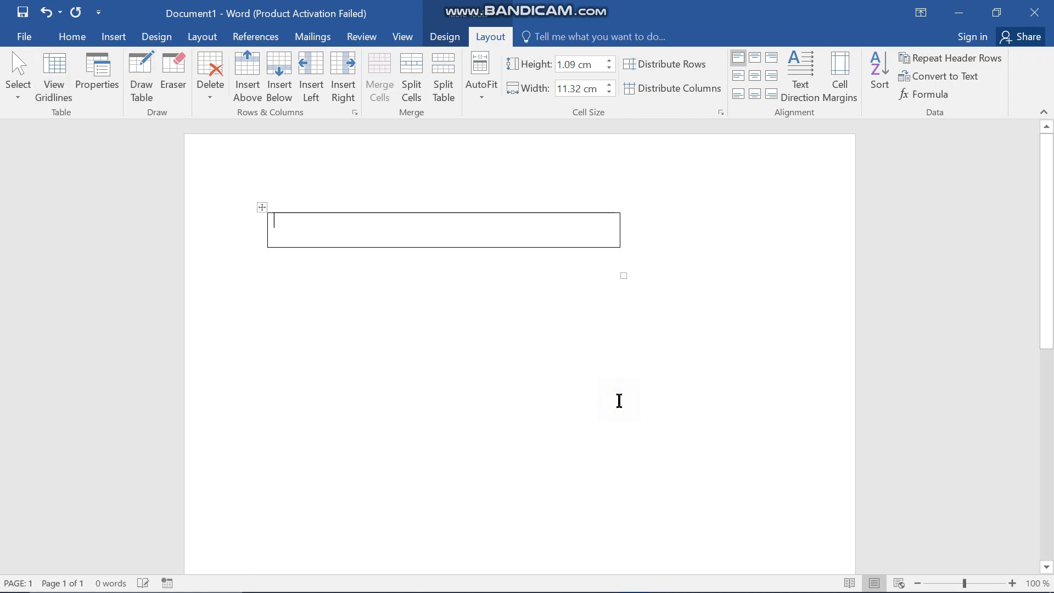
- Undo the hand-drawn table to clear the page
{"action": "left_click", "coordinate": [354, 296]}
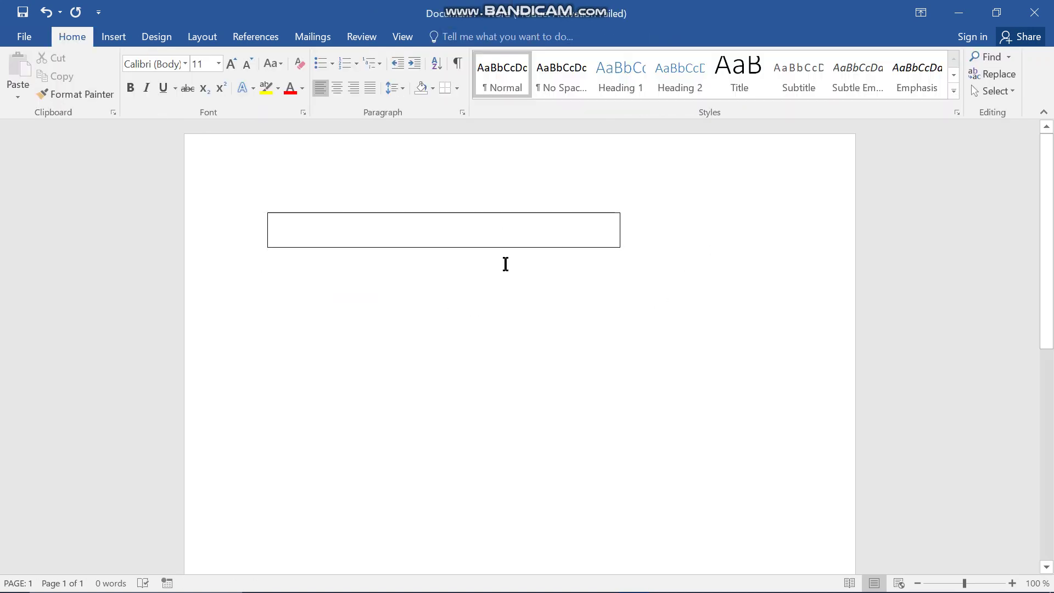
{"action": "left_click", "coordinate": [113, 39]}
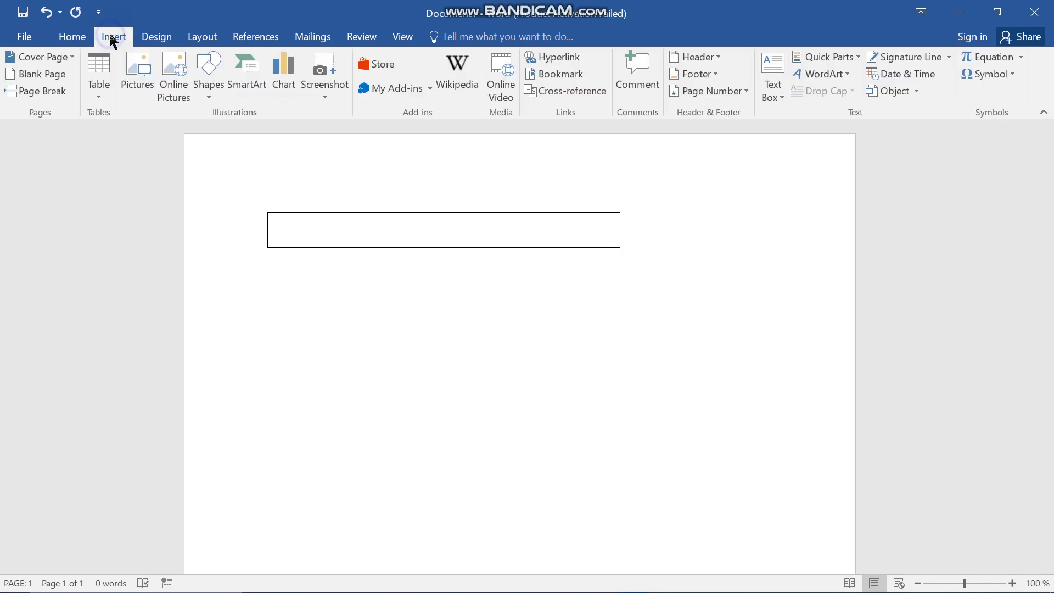
{"action": "left_click", "coordinate": [48, 14]}
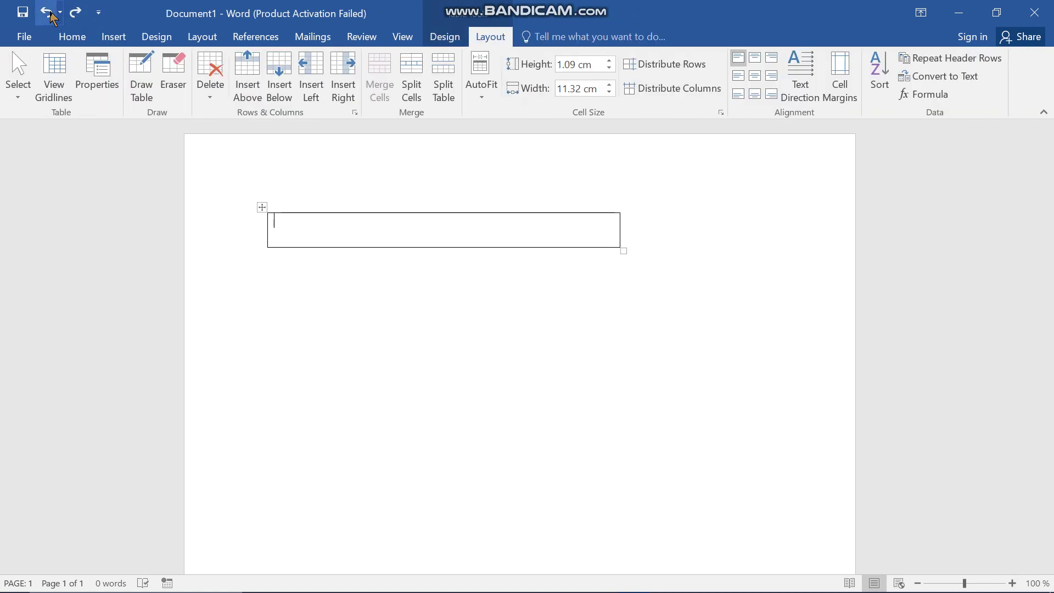
{"action": "left_click", "coordinate": [51, 14]}
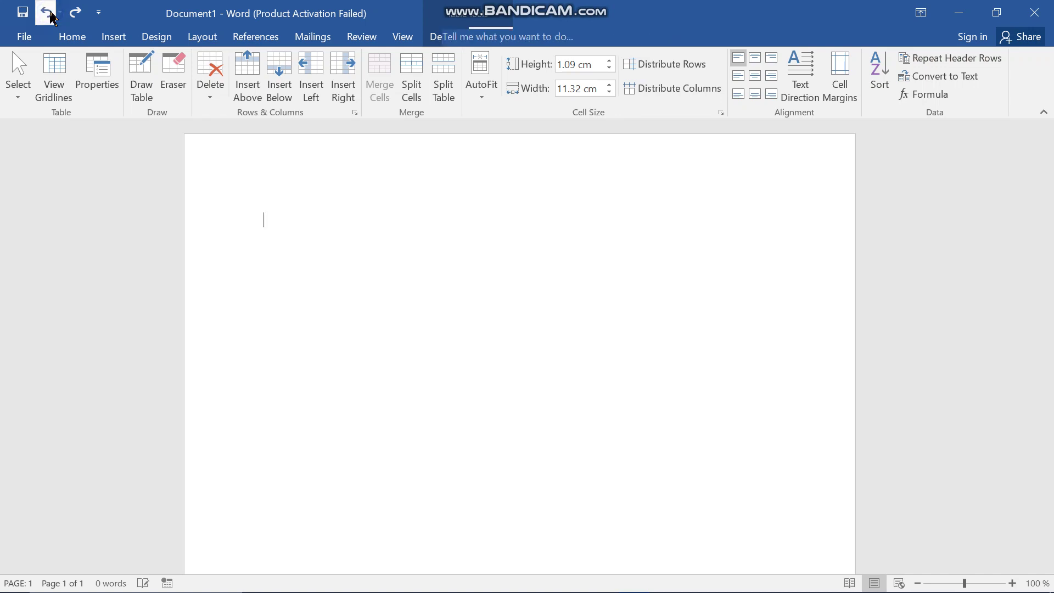
- Insert the built-in Calendar 1 quick table, look it over and undo the insertion
{"action": "left_click", "coordinate": [114, 38]}
{"action": "left_click", "coordinate": [101, 98]}
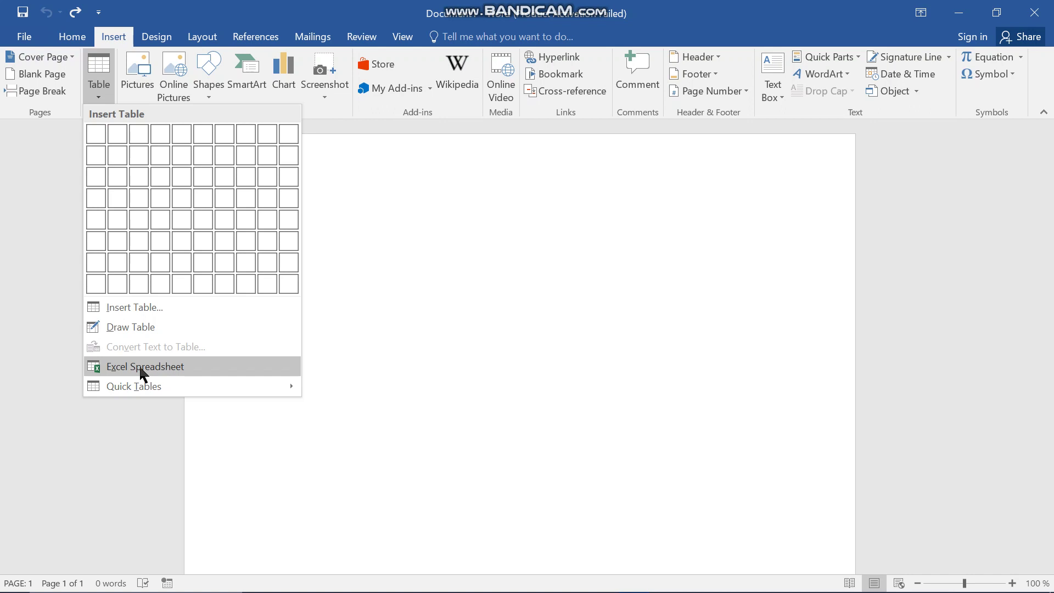
{"action": "mouse_move", "coordinate": [156, 388]}
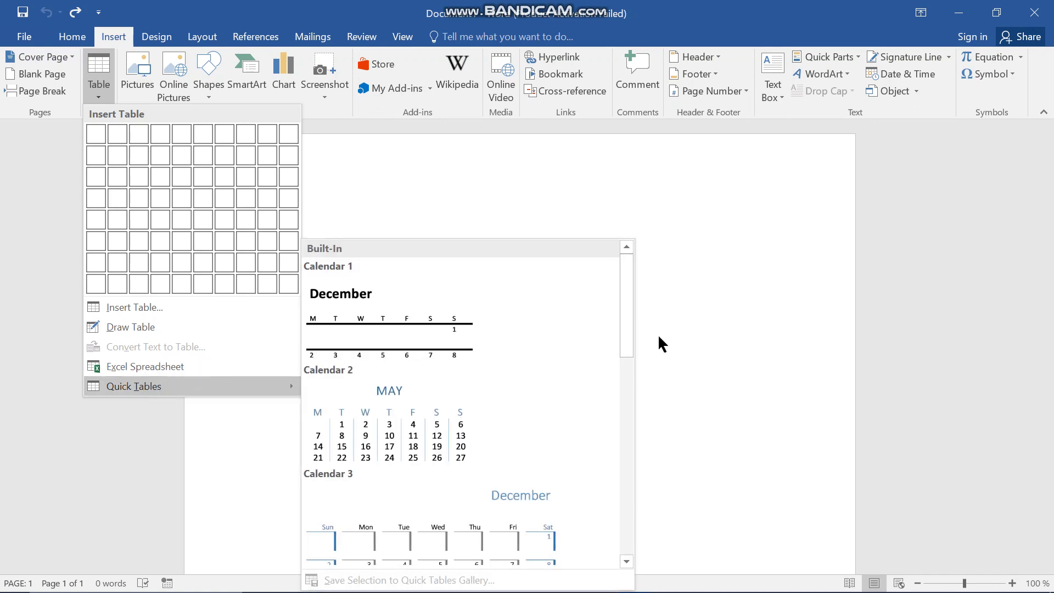
{"action": "left_click_drag", "start_coordinate": [626, 340], "coordinate": [629, 291]}
{"action": "left_click", "coordinate": [406, 343]}
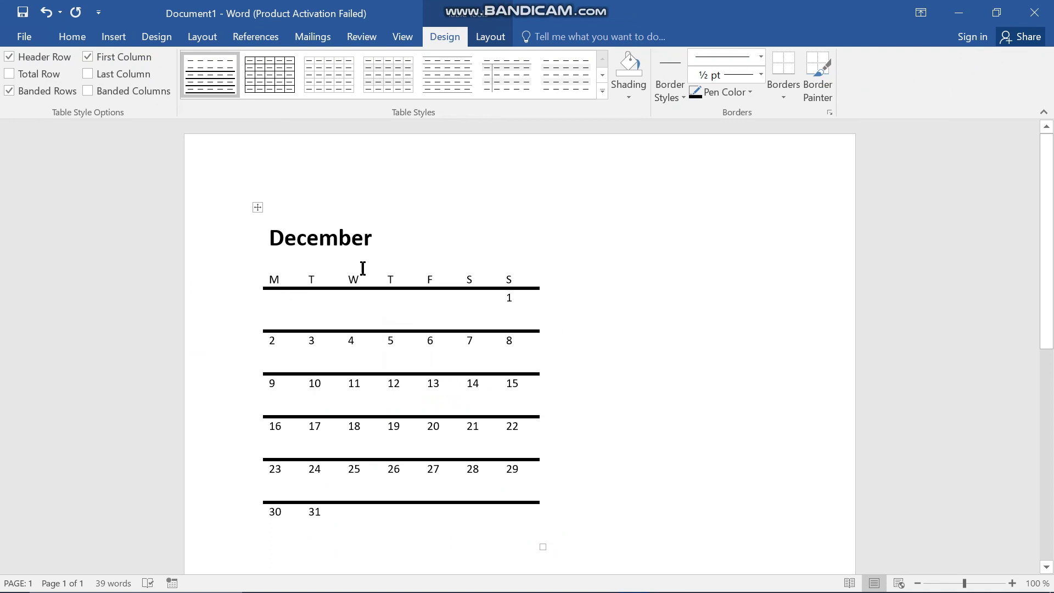
{"action": "scroll", "coordinate": [363, 268], "scroll_direction": "down", "scroll_amount": 3}
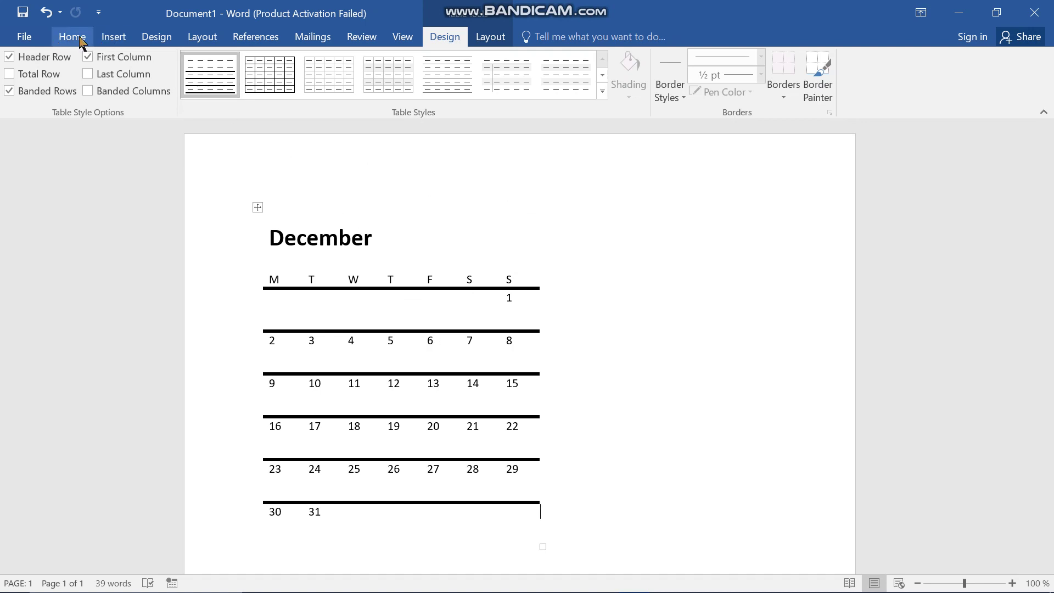
{"action": "left_click", "coordinate": [46, 13]}
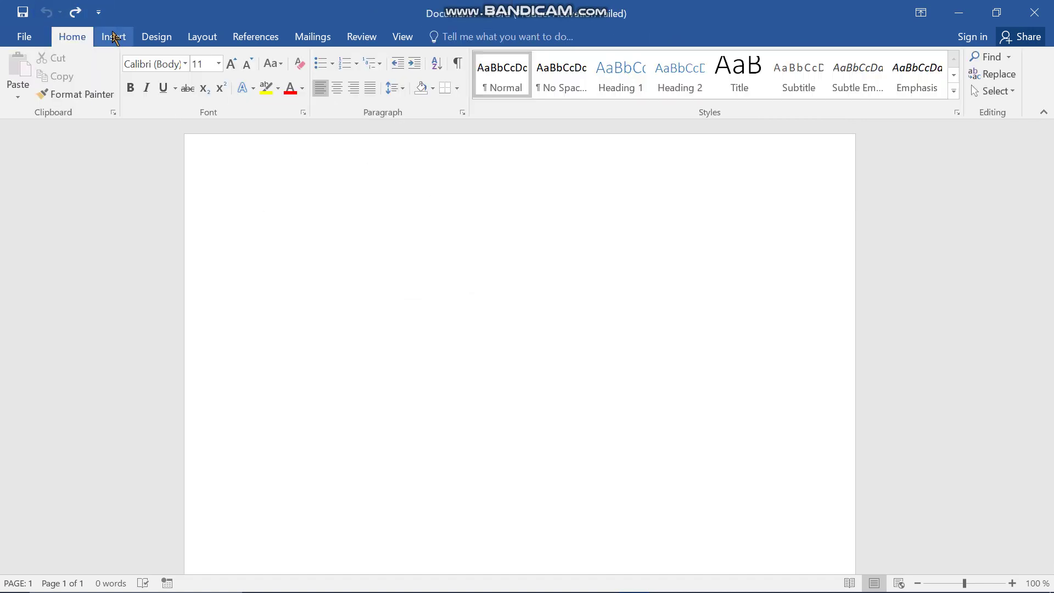
- Insert a table with four columns and three rows, and preview the available table styles on it
{"action": "left_click", "coordinate": [113, 36]}
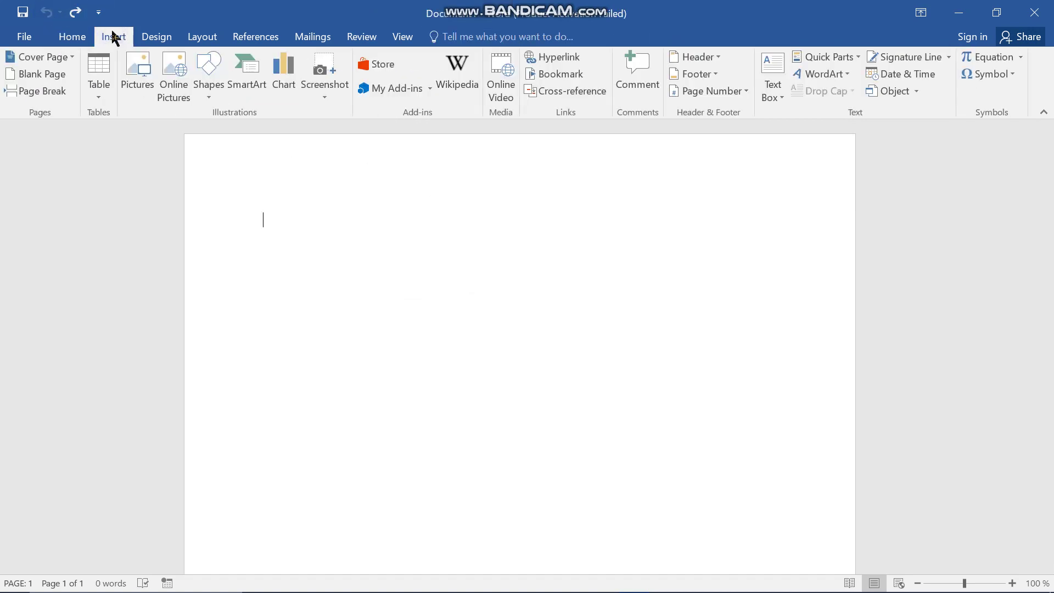
{"action": "left_click", "coordinate": [98, 101]}
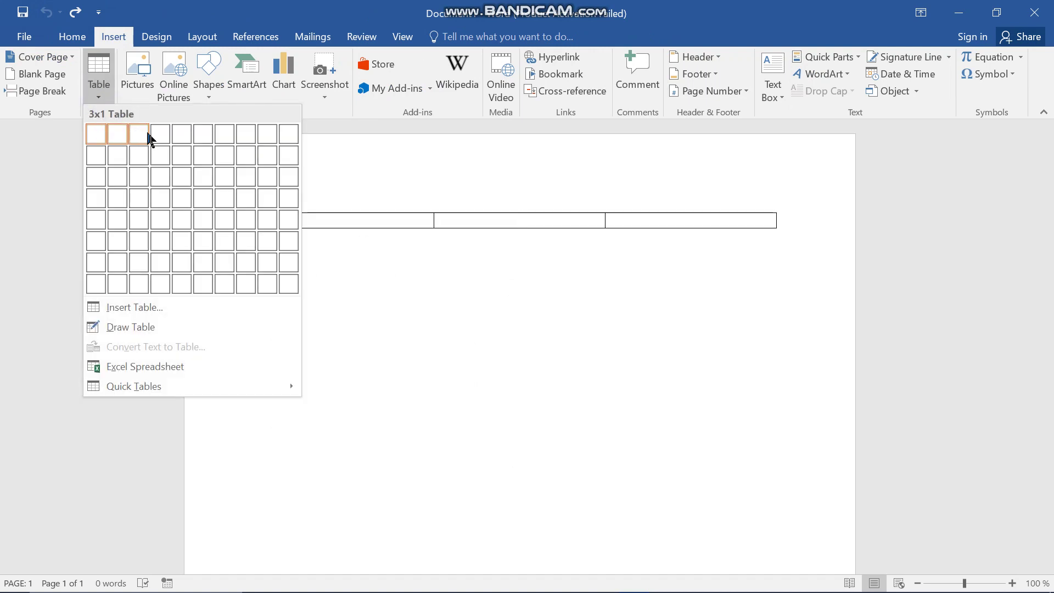
{"action": "left_click", "coordinate": [161, 170]}
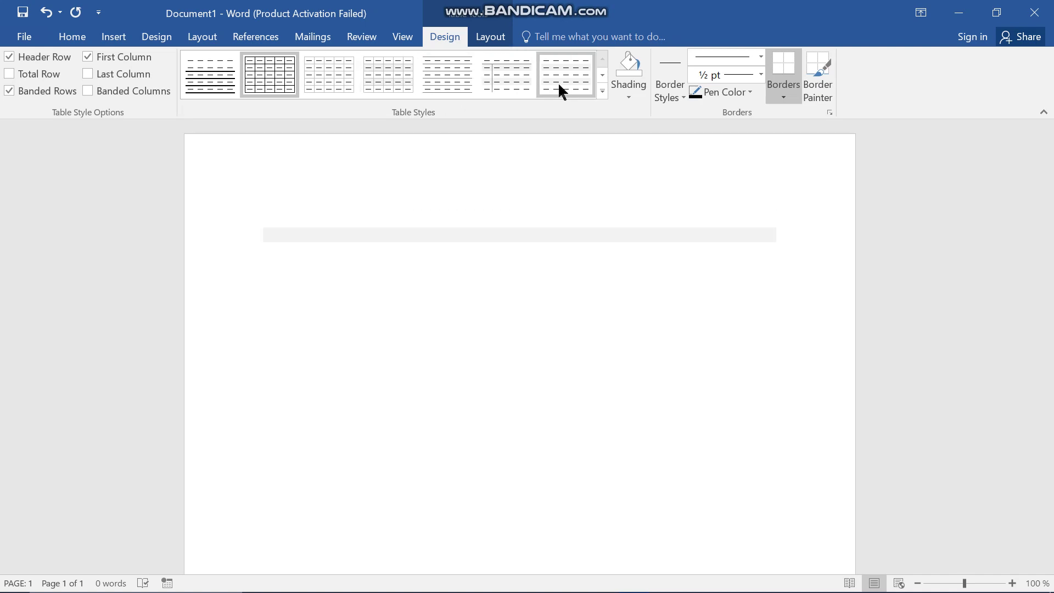
{"action": "left_click", "coordinate": [603, 76]}
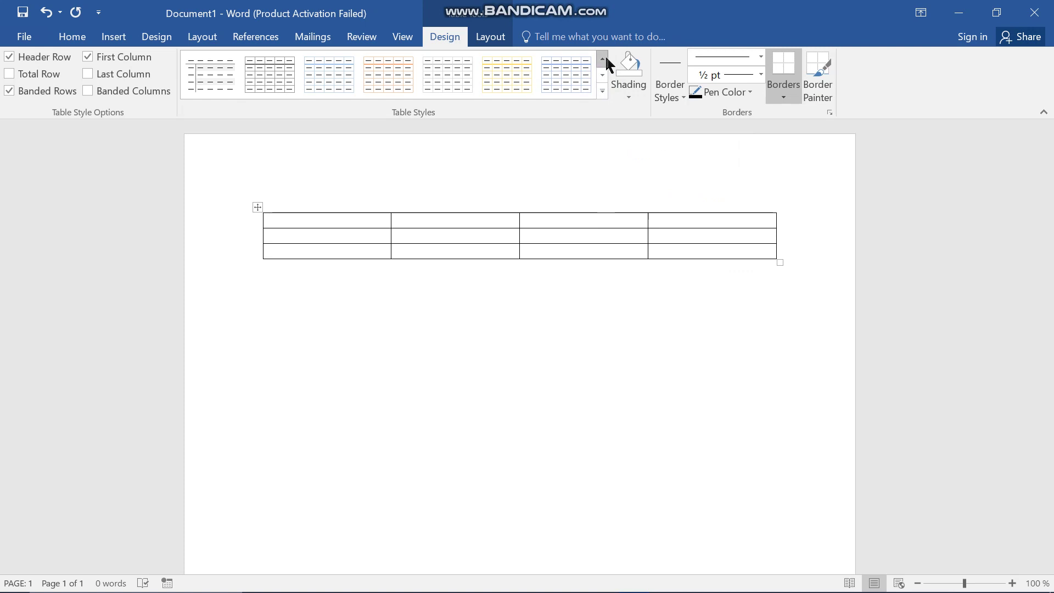
{"action": "left_click", "coordinate": [604, 58]}
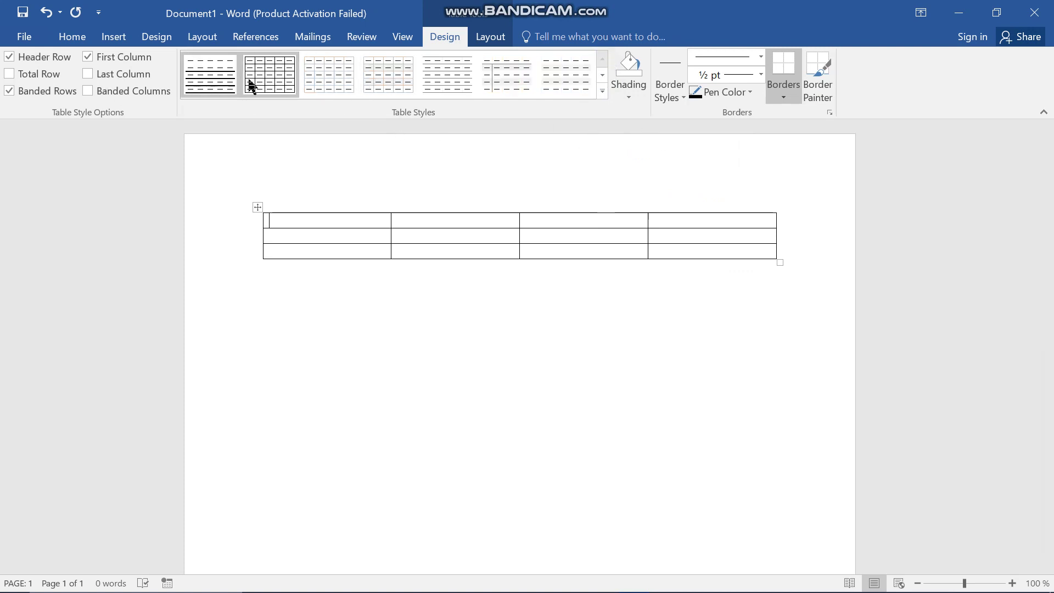
{"action": "left_click", "coordinate": [328, 88]}
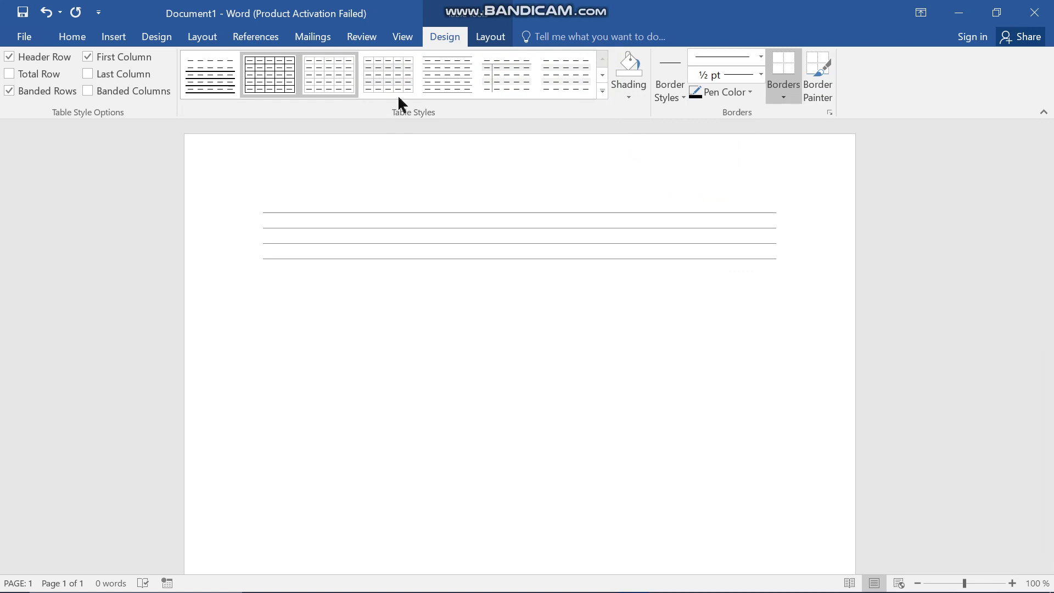
- Set the height of the table's first row to 0.9 cm
{"action": "left_click", "coordinate": [496, 40]}
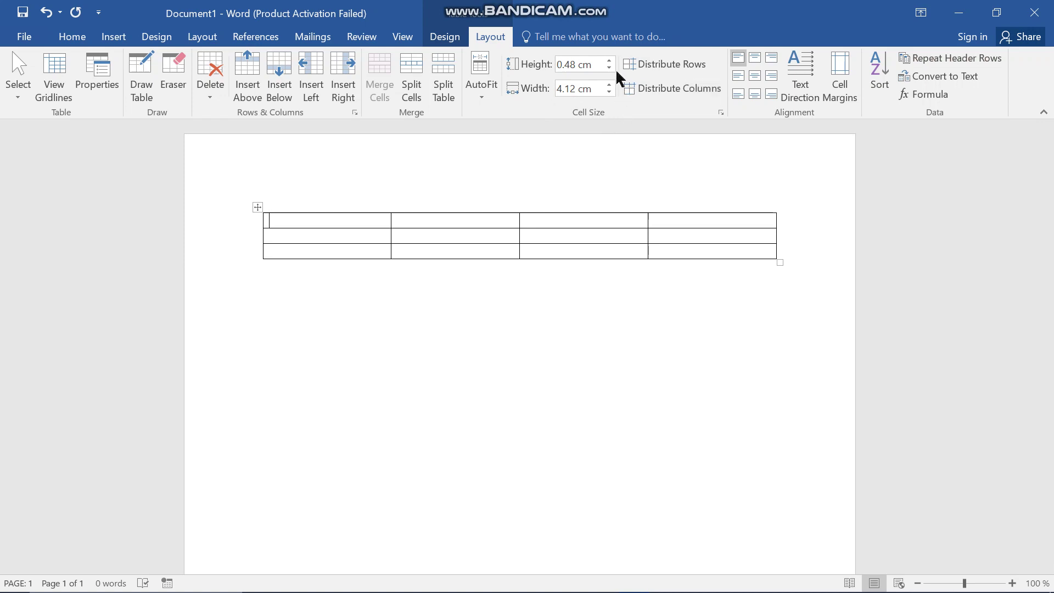
{"action": "left_click", "coordinate": [345, 220]}
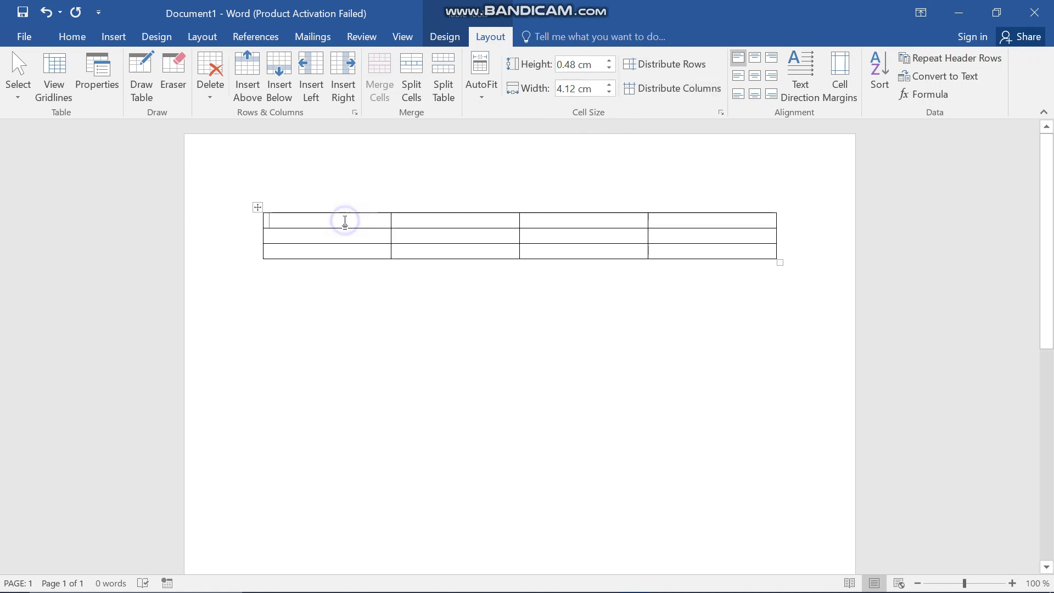
{"action": "left_click", "coordinate": [610, 61]}
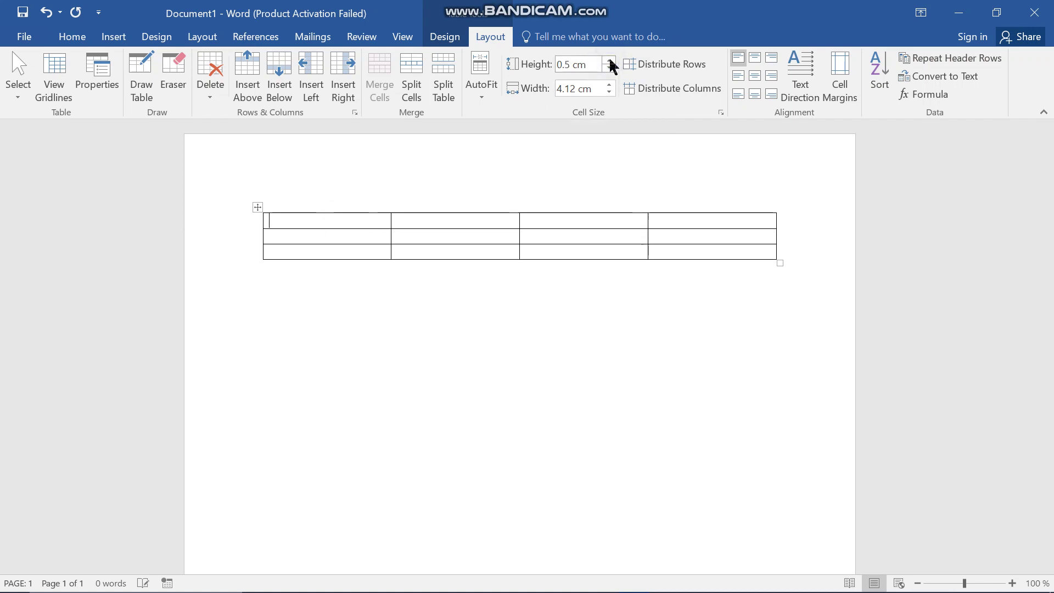
{"action": "left_click", "coordinate": [610, 61]}
{"action": "left_click", "coordinate": [610, 61]}
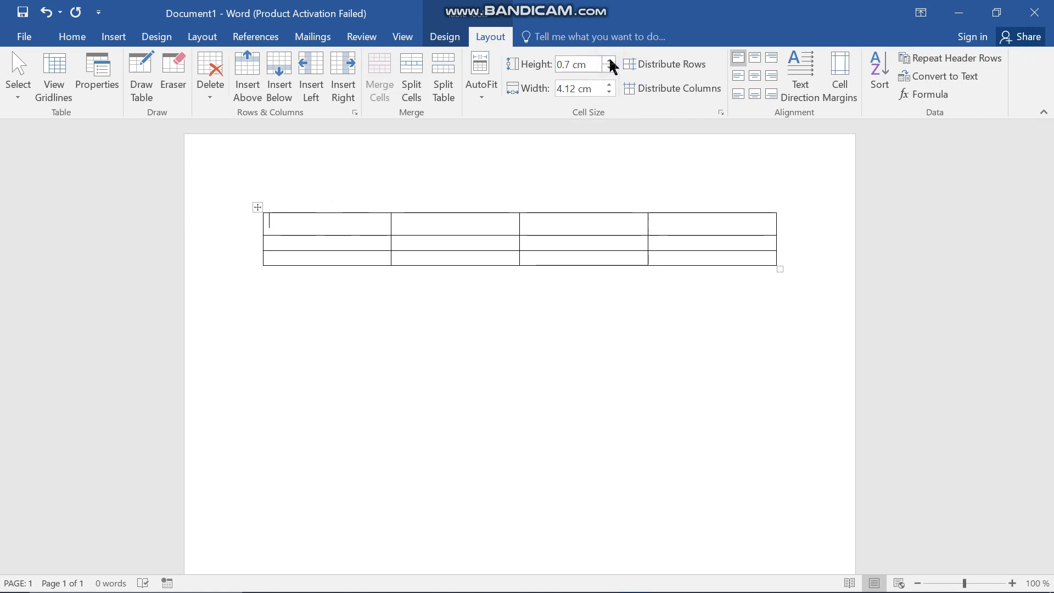
{"action": "left_click", "coordinate": [609, 61]}
{"action": "left_click", "coordinate": [610, 61]}
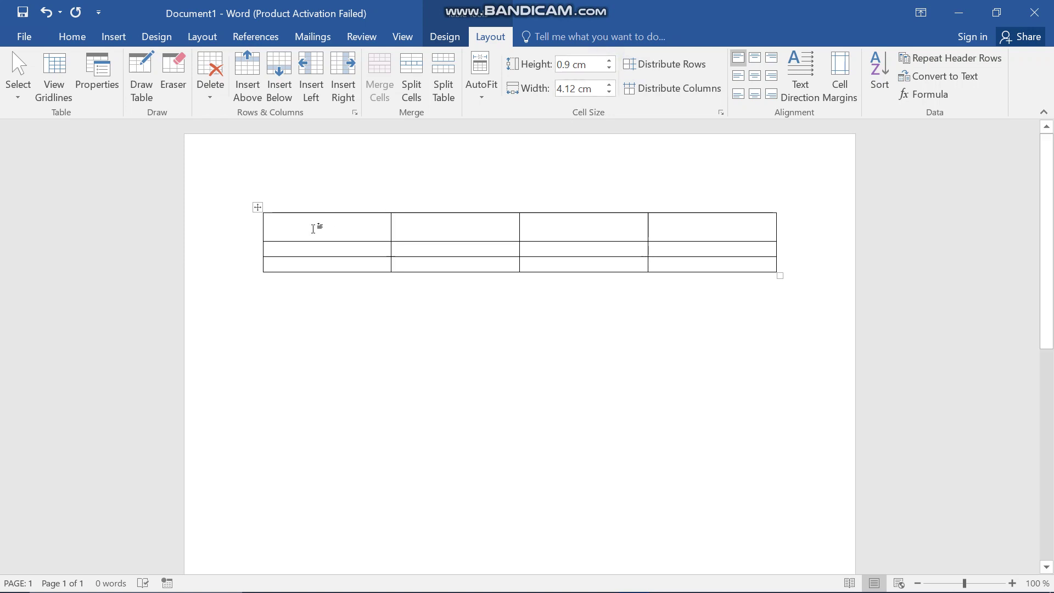
- Set the second row's height to 0.7 cm and the third row's height to 0.8 cm
{"action": "left_click", "coordinate": [293, 250]}
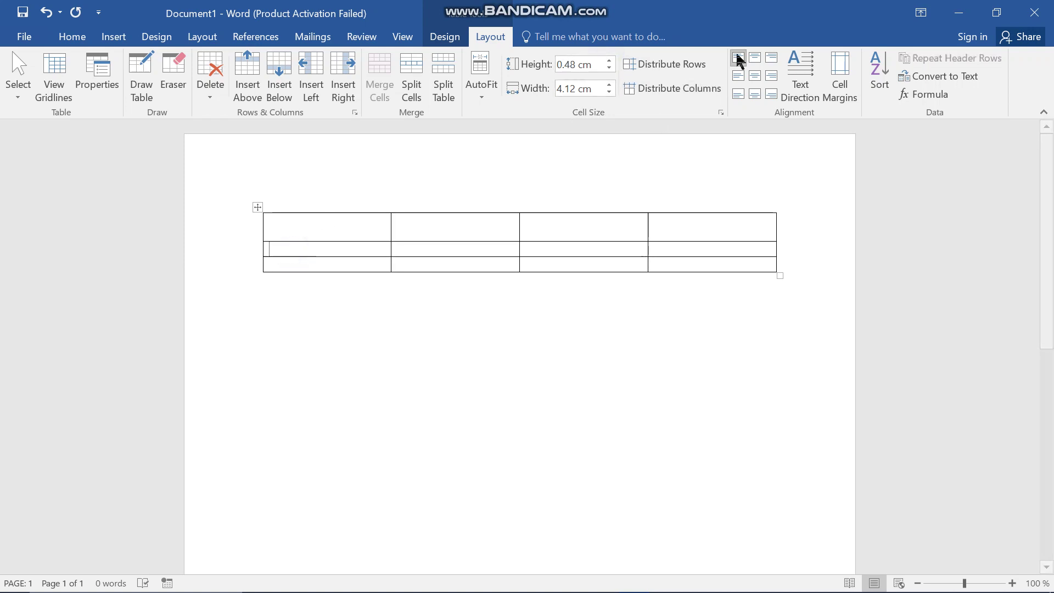
{"action": "left_click", "coordinate": [608, 62]}
{"action": "left_click", "coordinate": [609, 62]}
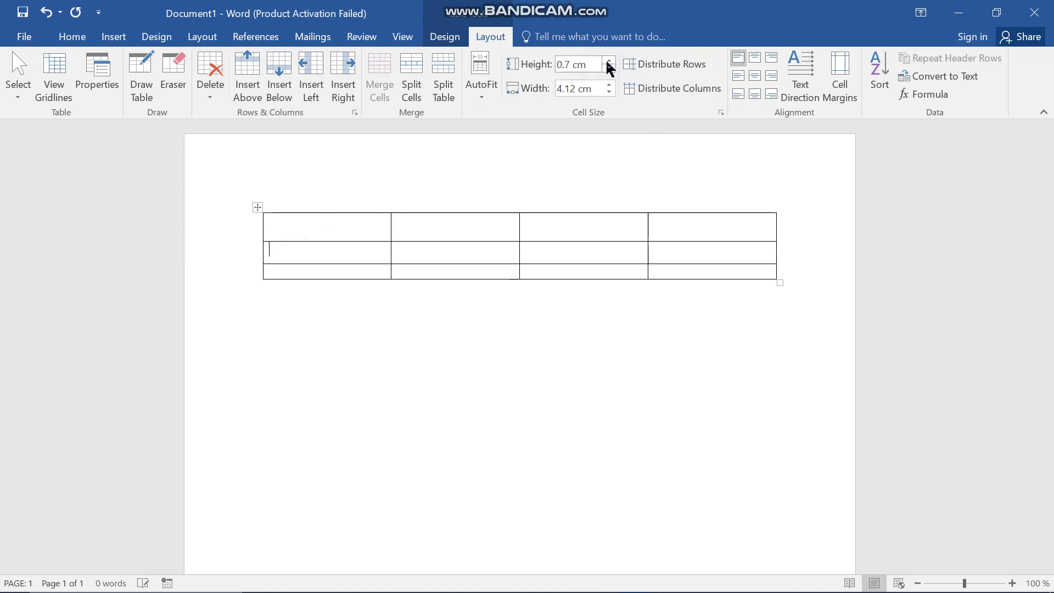
{"action": "left_click", "coordinate": [372, 275]}
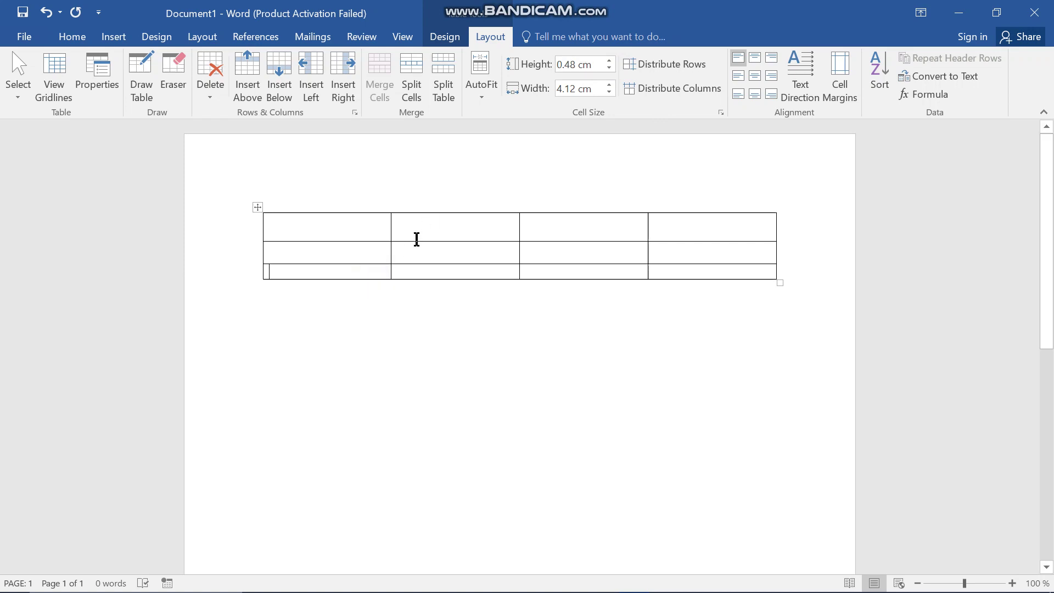
{"action": "left_click", "coordinate": [609, 62]}
{"action": "left_click", "coordinate": [609, 62]}
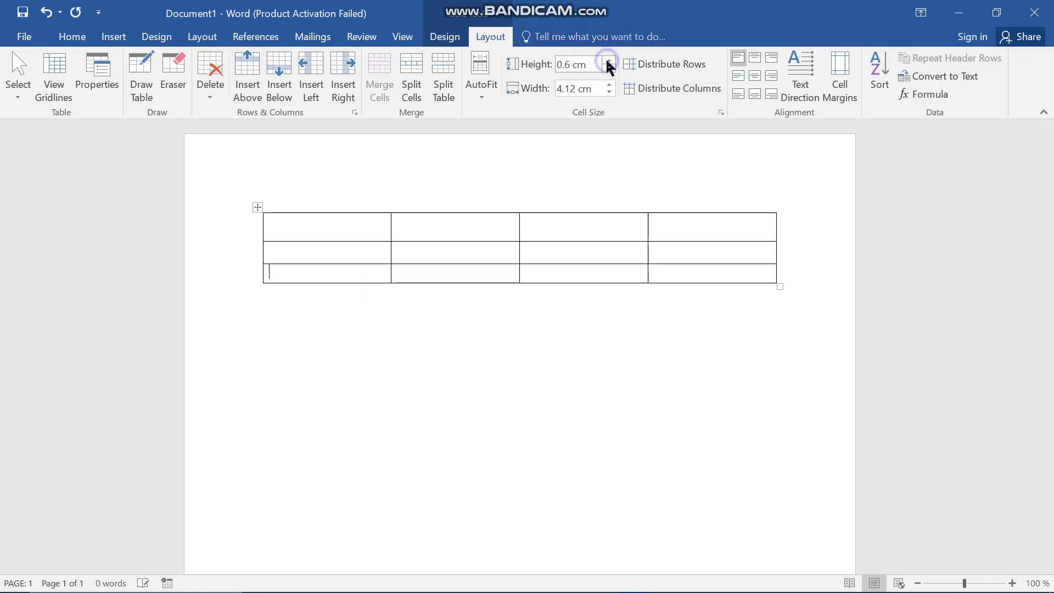
{"action": "left_click", "coordinate": [609, 62]}
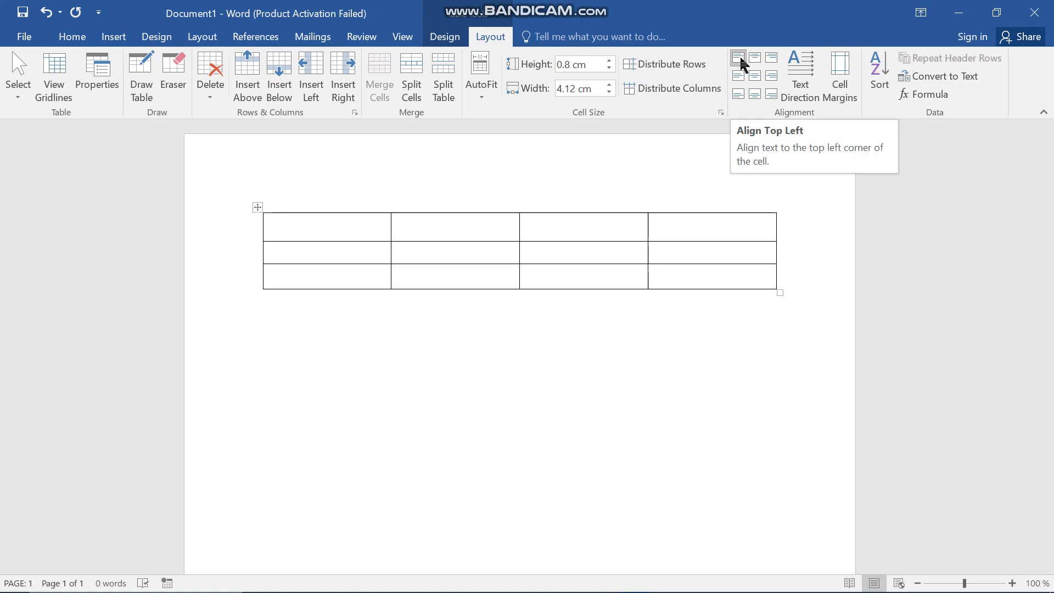
- Enter "Try me" in the first cell of the table's third row and centre the text horizontally and vertically
{"action": "type", "text": "try "}
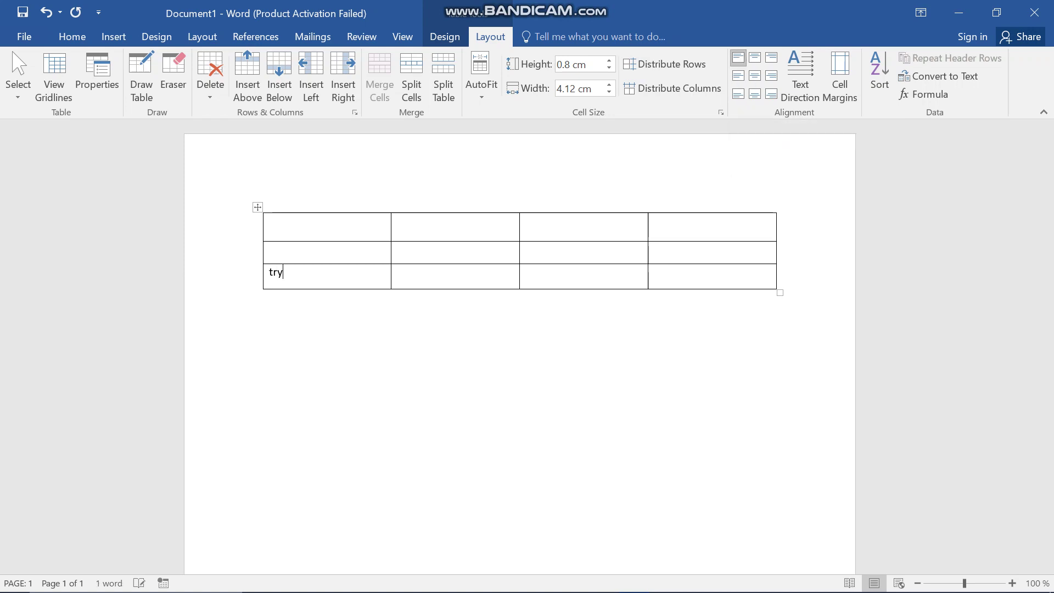
{"action": "type", "text": "me"}
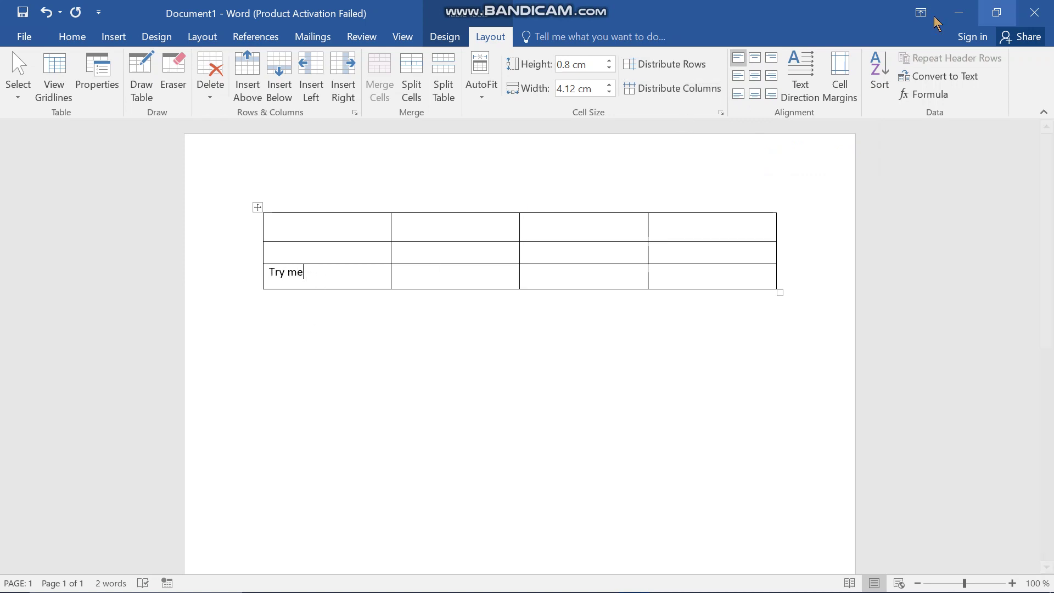
{"action": "left_click_drag", "start_coordinate": [329, 273], "coordinate": [278, 279]}
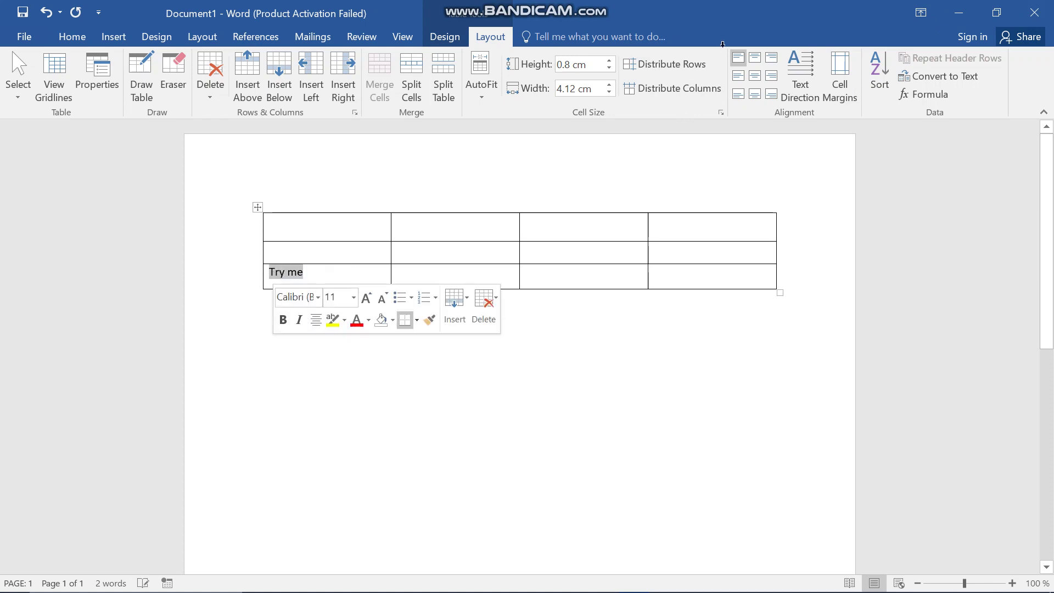
{"action": "left_click", "coordinate": [761, 77]}
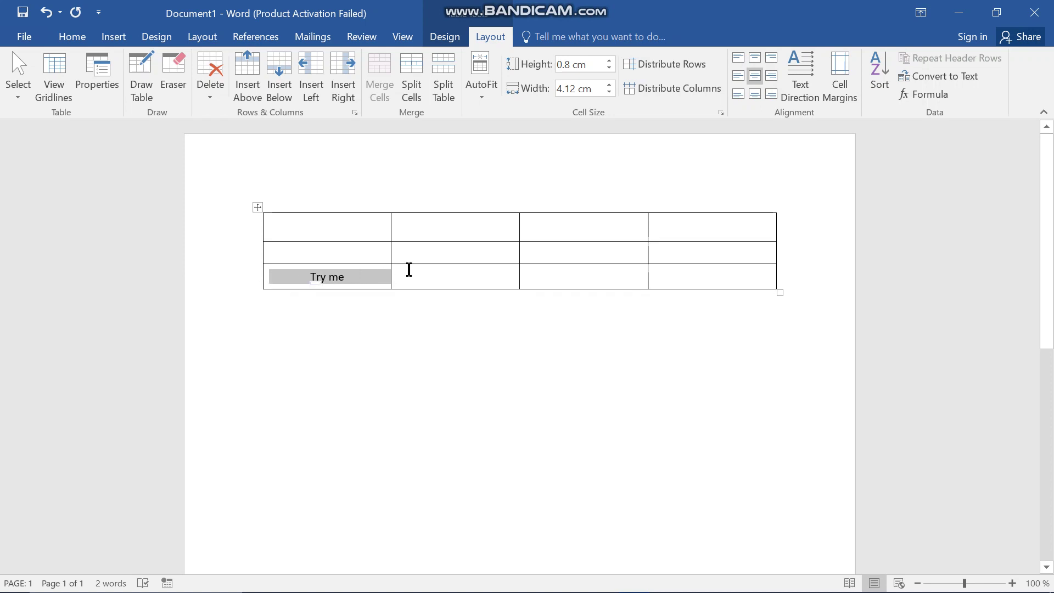
- Merge the four cells of the table's first row into a single cell
{"action": "left_click", "coordinate": [370, 227]}
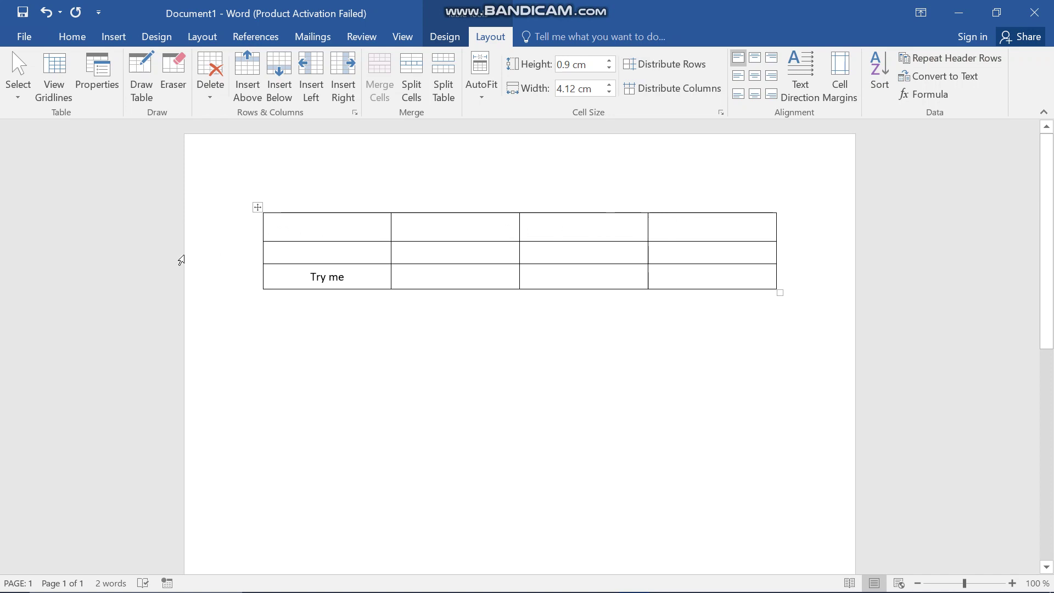
{"action": "mouse_move", "coordinate": [278, 226]}
{"action": "left_mouse_down"}
{"action": "mouse_move", "coordinate": [542, 212]}
{"action": "mouse_move", "coordinate": [647, 227]}
{"action": "mouse_move", "coordinate": [243, 237]}
{"action": "mouse_move", "coordinate": [277, 230]}
{"action": "left_mouse_up"}
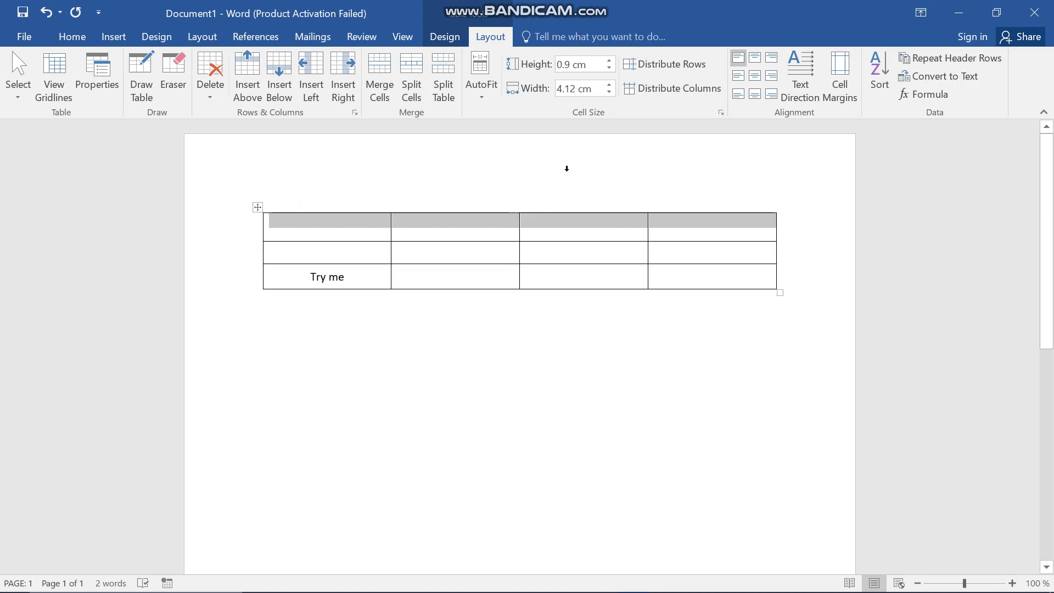
{"action": "left_click", "coordinate": [384, 92]}
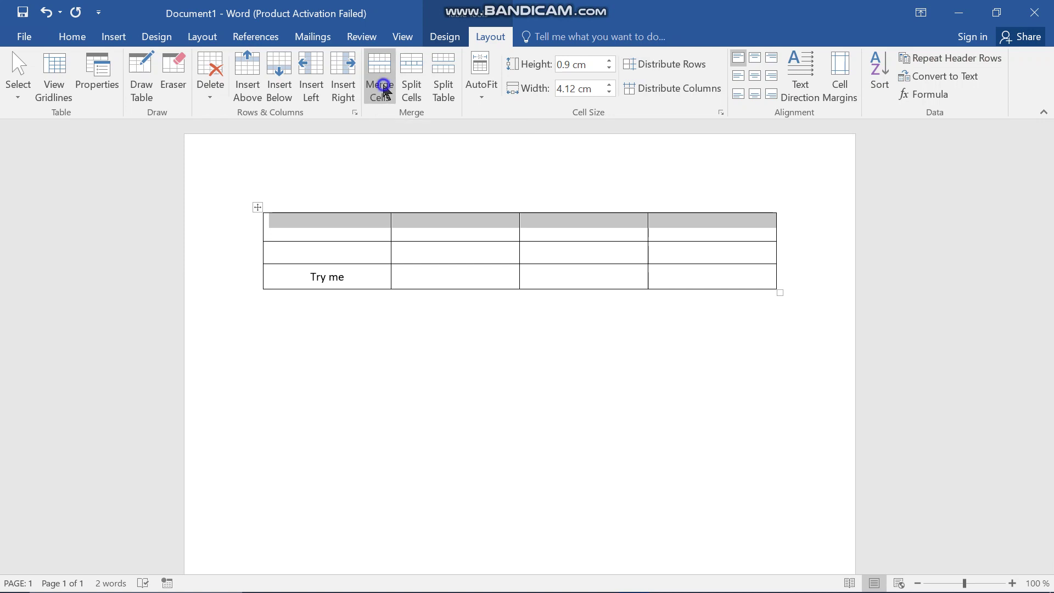
- Insert a column to the left of the merged first-row cell and undo the insertion
{"action": "left_click", "coordinate": [457, 234]}
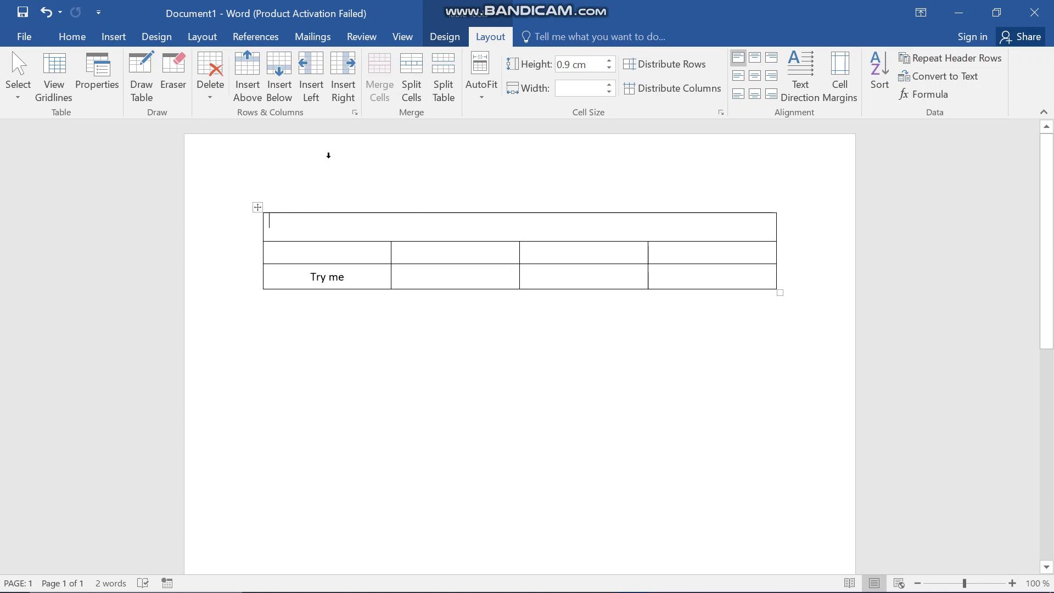
{"action": "left_click", "coordinate": [319, 86]}
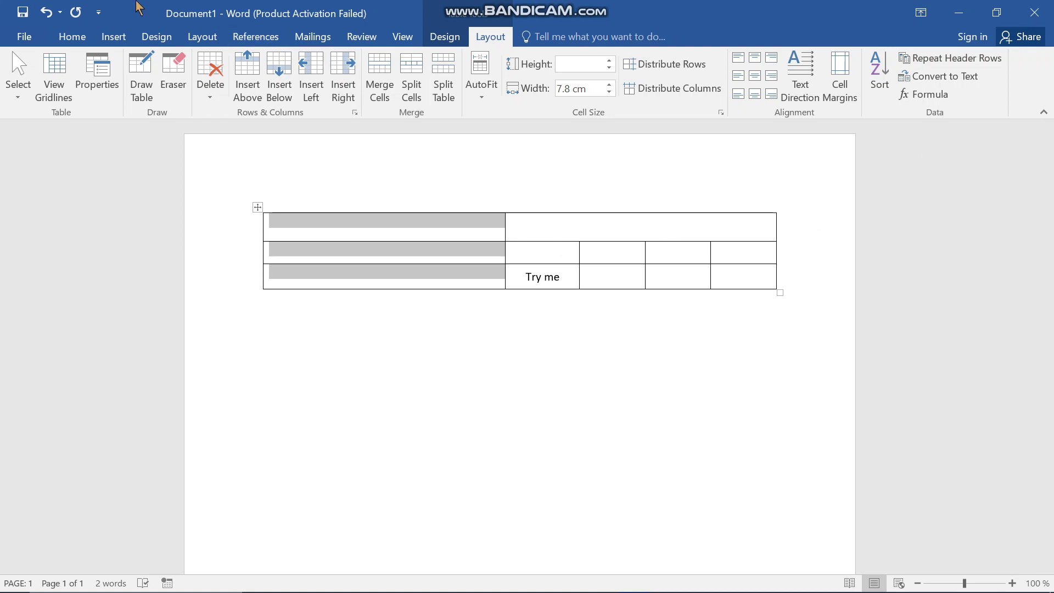
{"action": "left_click", "coordinate": [46, 12]}
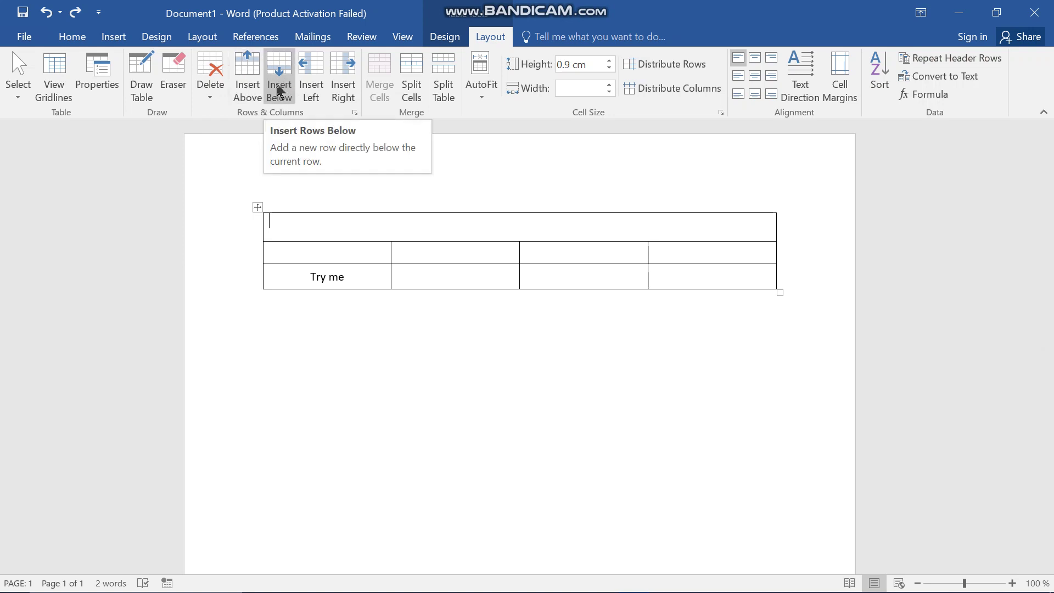
- Insert three single-cell rows directly below the table's merged first row
{"action": "left_click", "coordinate": [279, 90]}
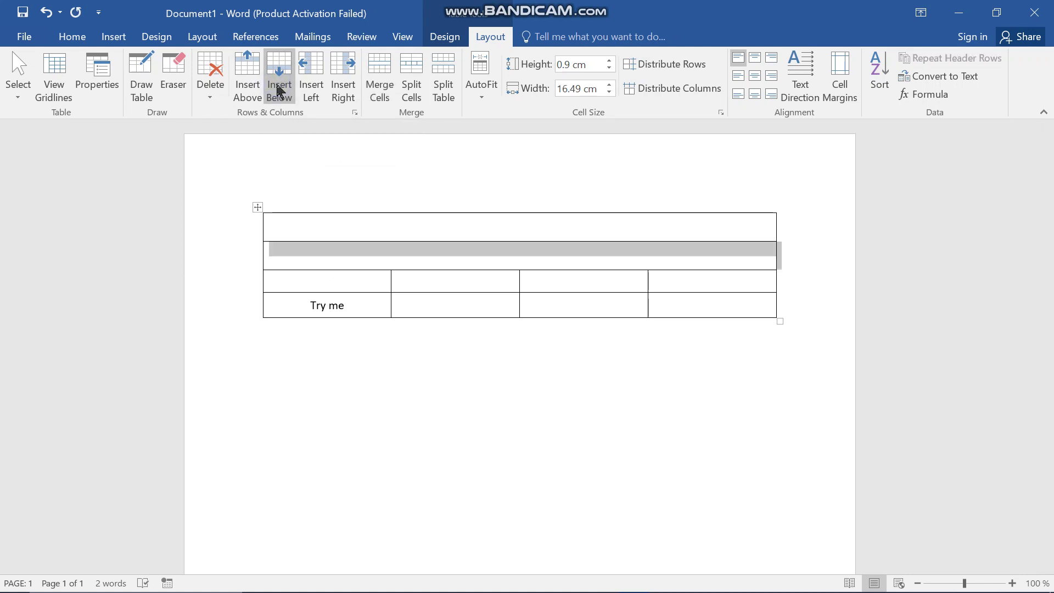
{"action": "left_click", "coordinate": [278, 90]}
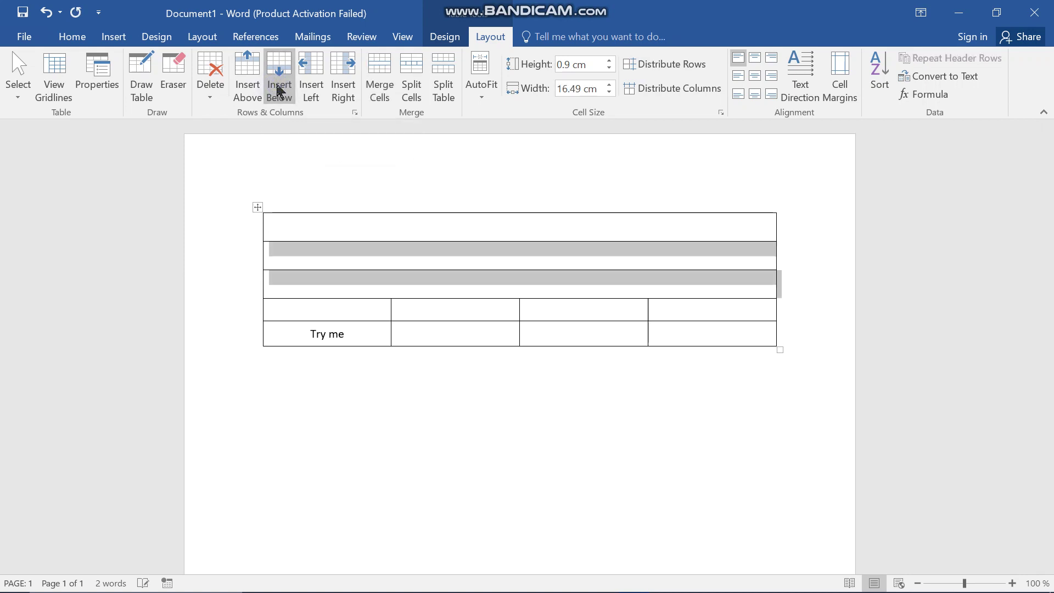
{"action": "left_click", "coordinate": [278, 91]}
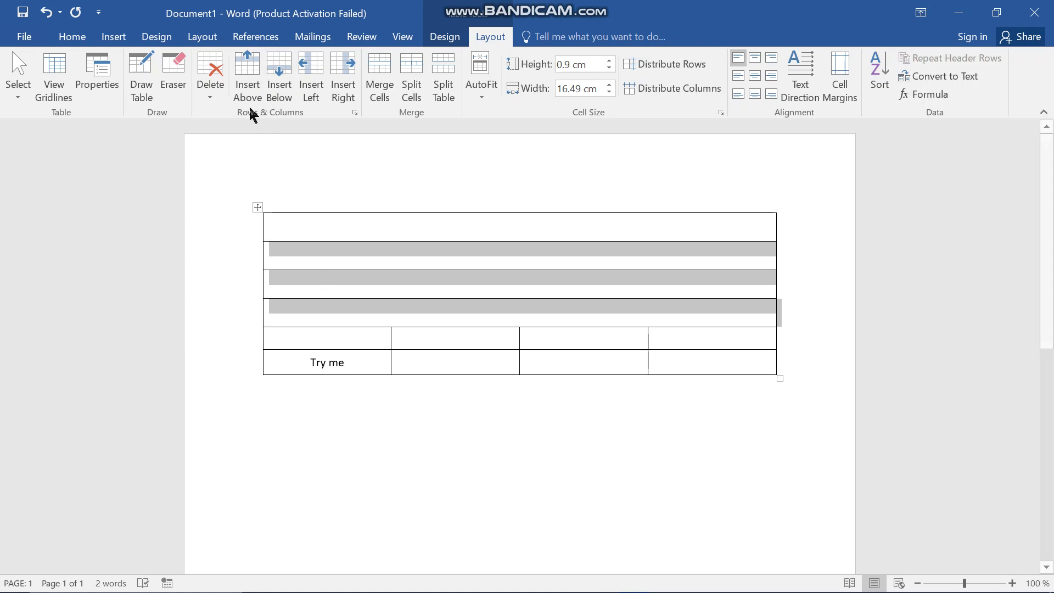
- Delete the lowest of the newly inserted rows and both four-column rows beneath it, including the "Try me" row
{"action": "left_click", "coordinate": [215, 94]}
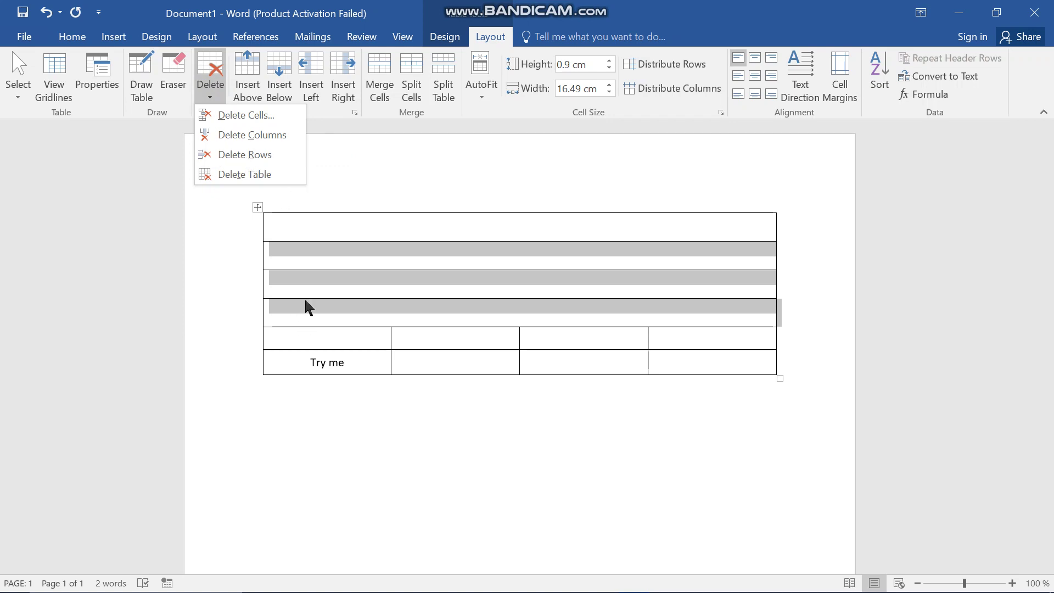
{"action": "left_click", "coordinate": [232, 157]}
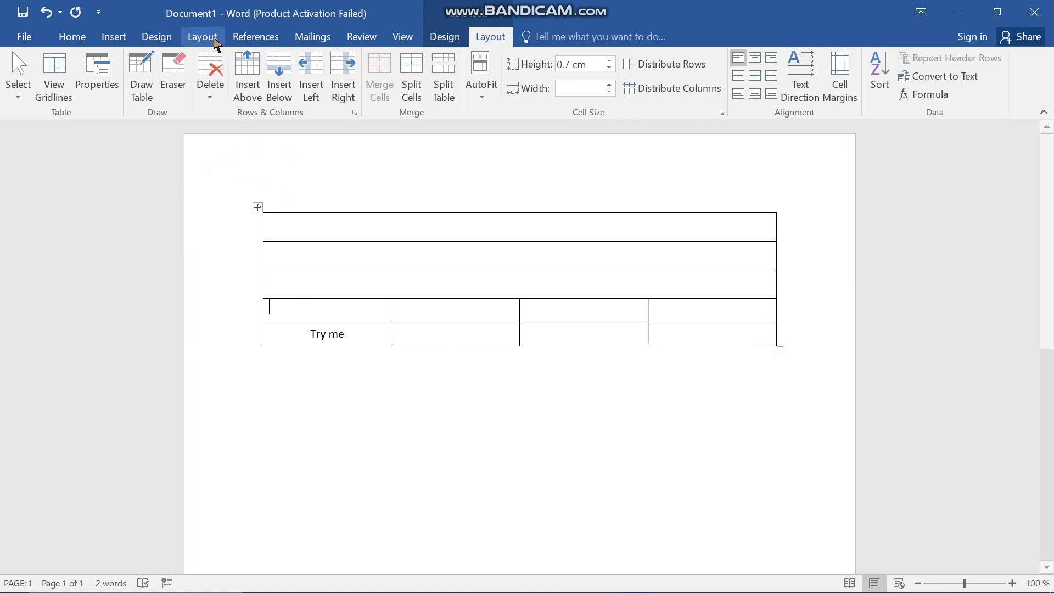
{"action": "left_click", "coordinate": [211, 97]}
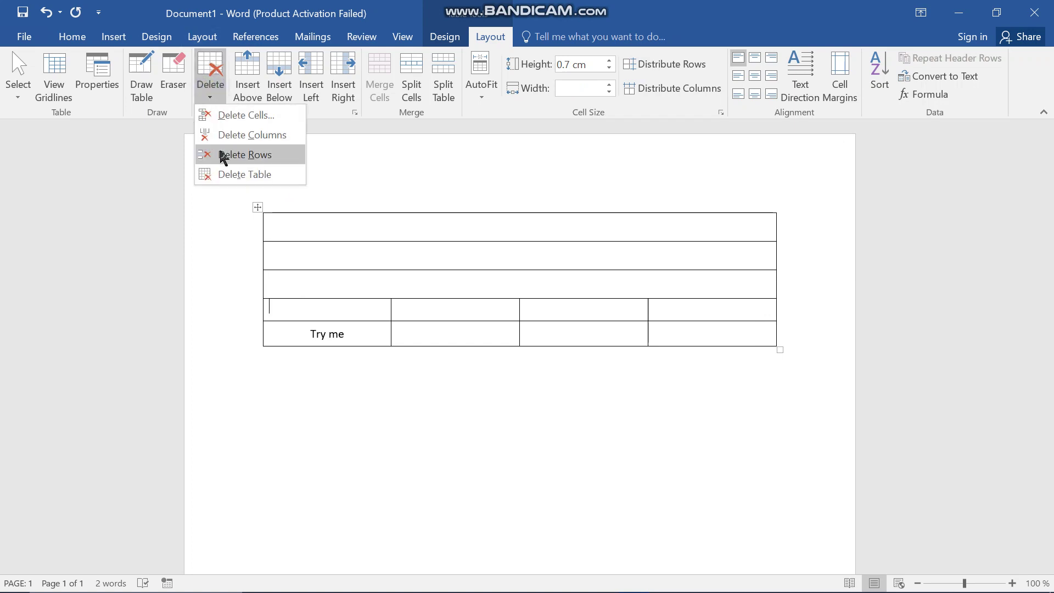
{"action": "left_click", "coordinate": [222, 156]}
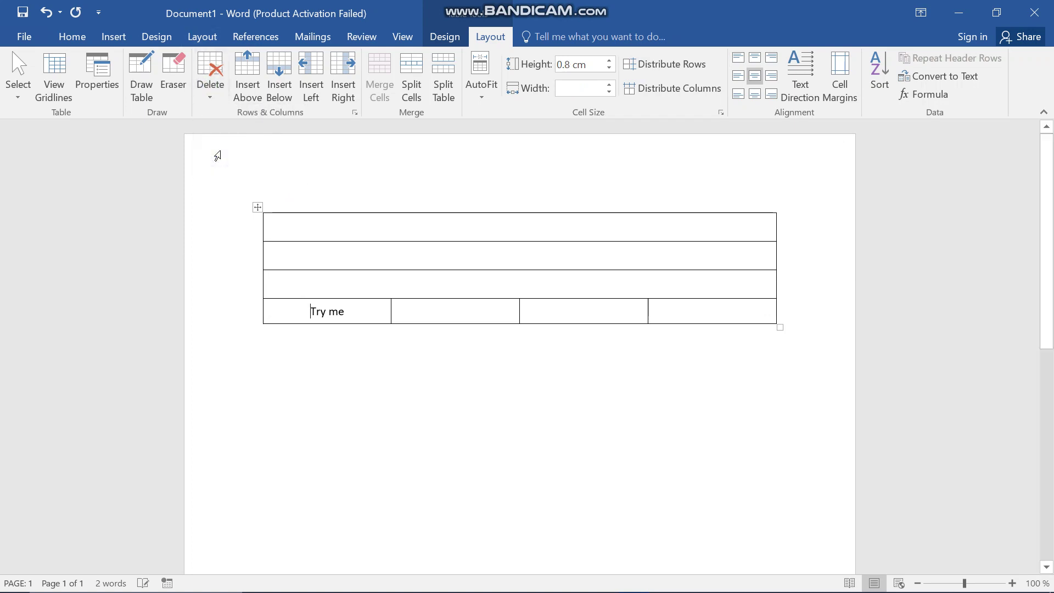
{"action": "left_click", "coordinate": [214, 91]}
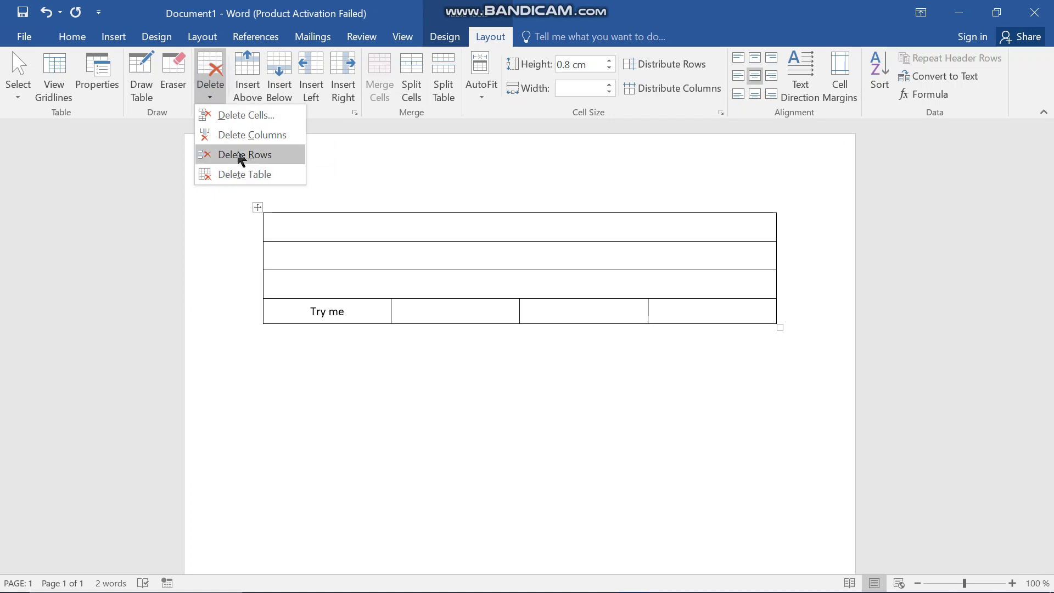
{"action": "left_click", "coordinate": [241, 156]}
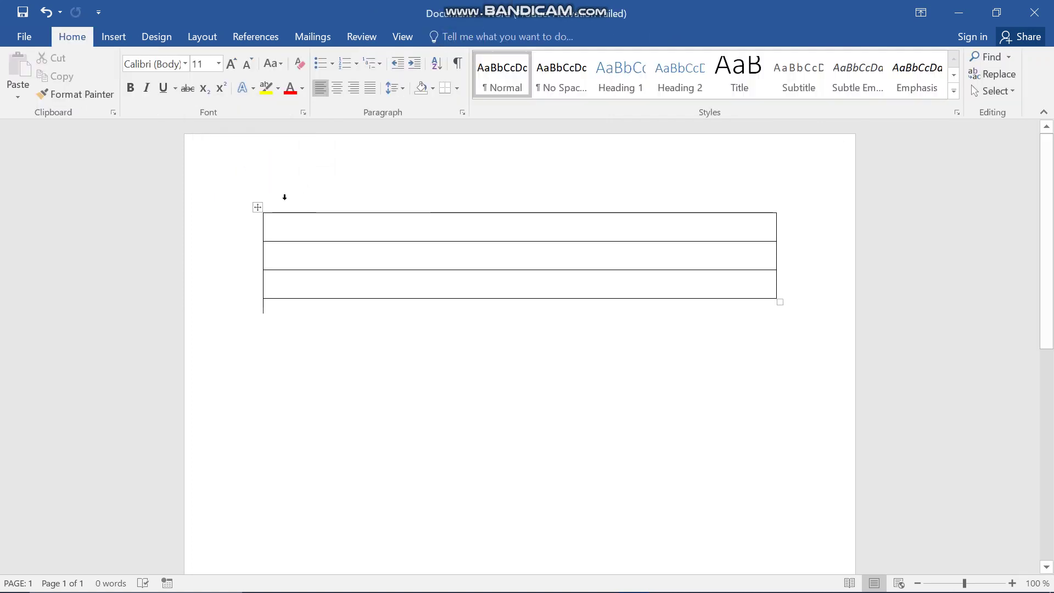
{"action": "left_click", "coordinate": [320, 237]}
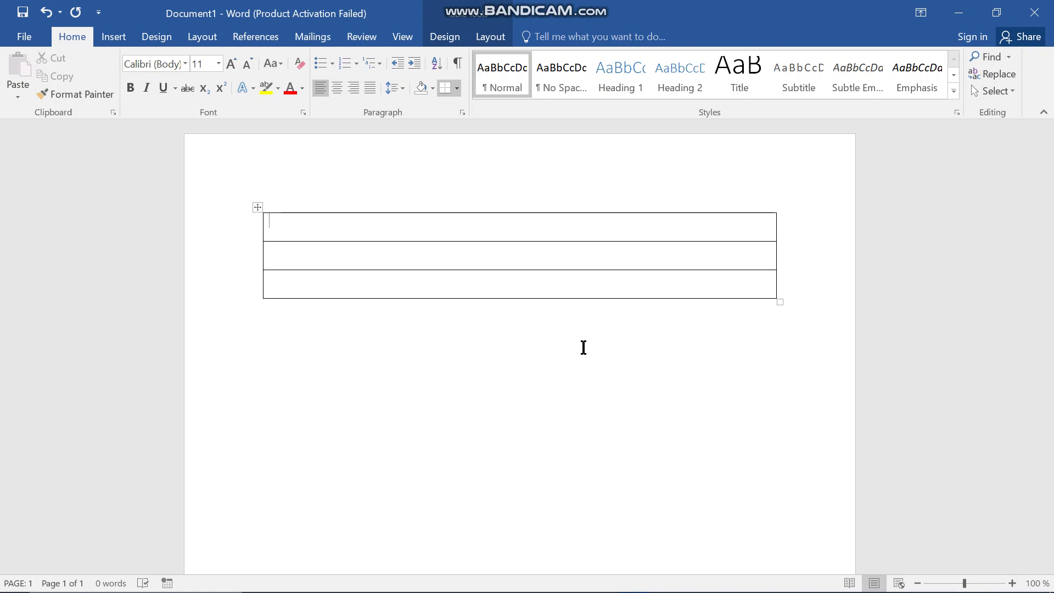
{"action": "mouse_move", "coordinate": [589, 587]}
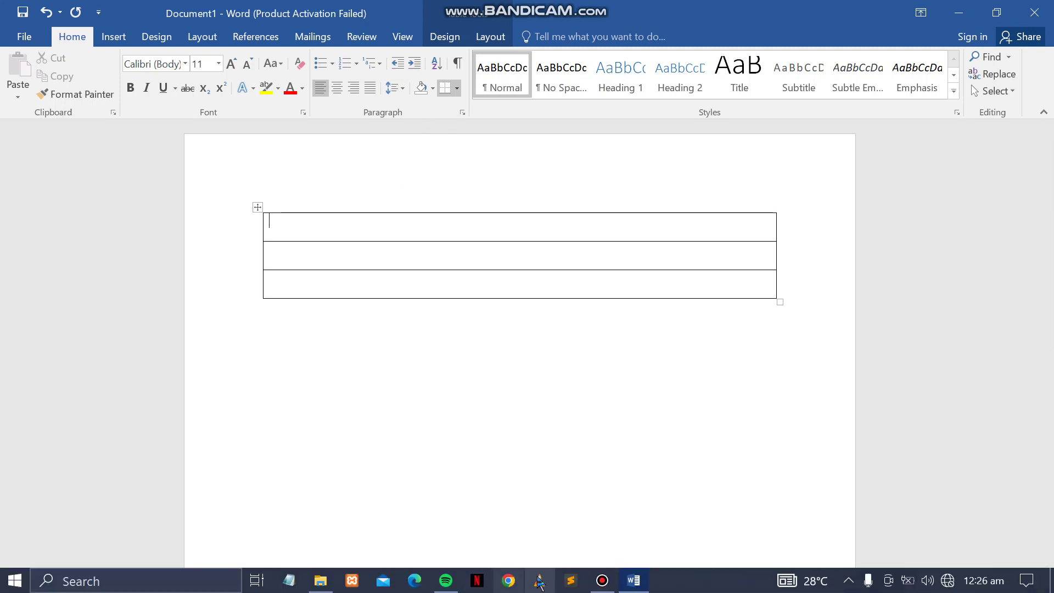
{"action": "left_click", "coordinate": [599, 583]}
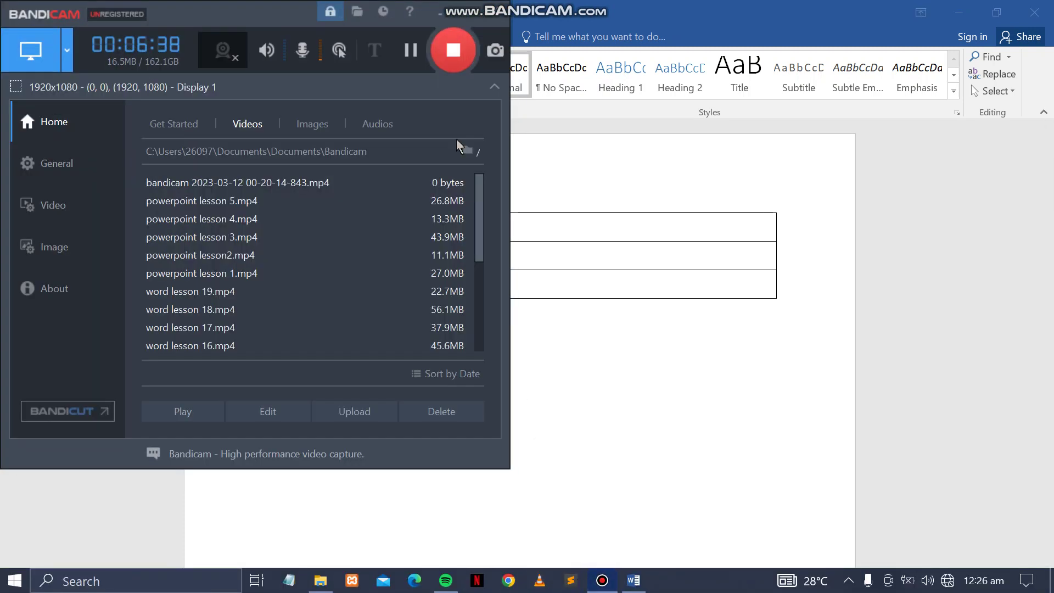